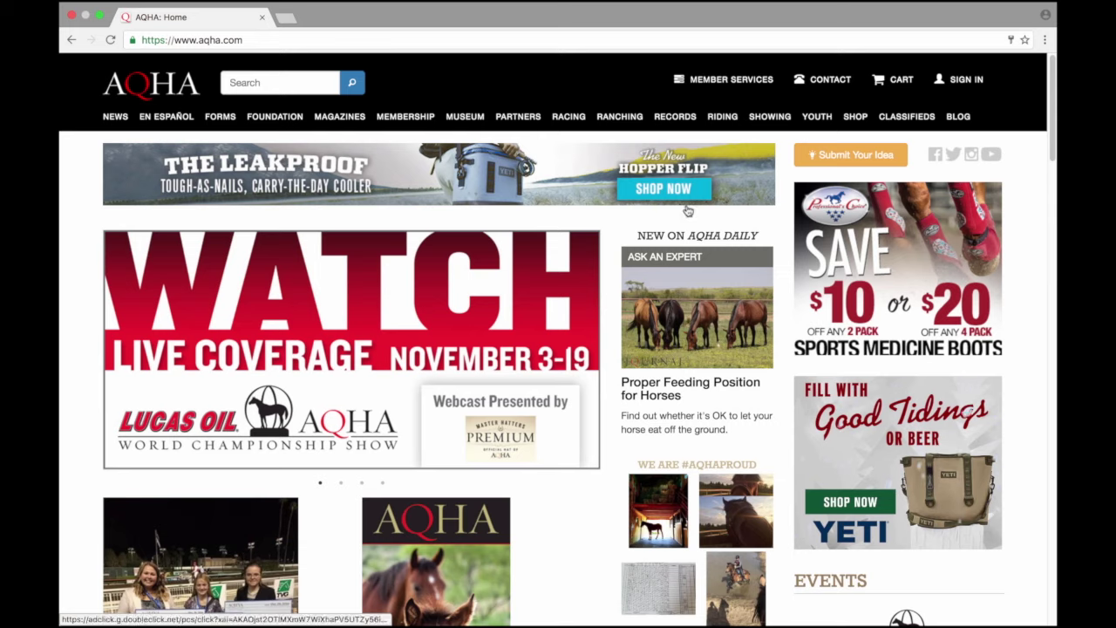
Step: Sign in with the member's username and account password
click(960, 80)
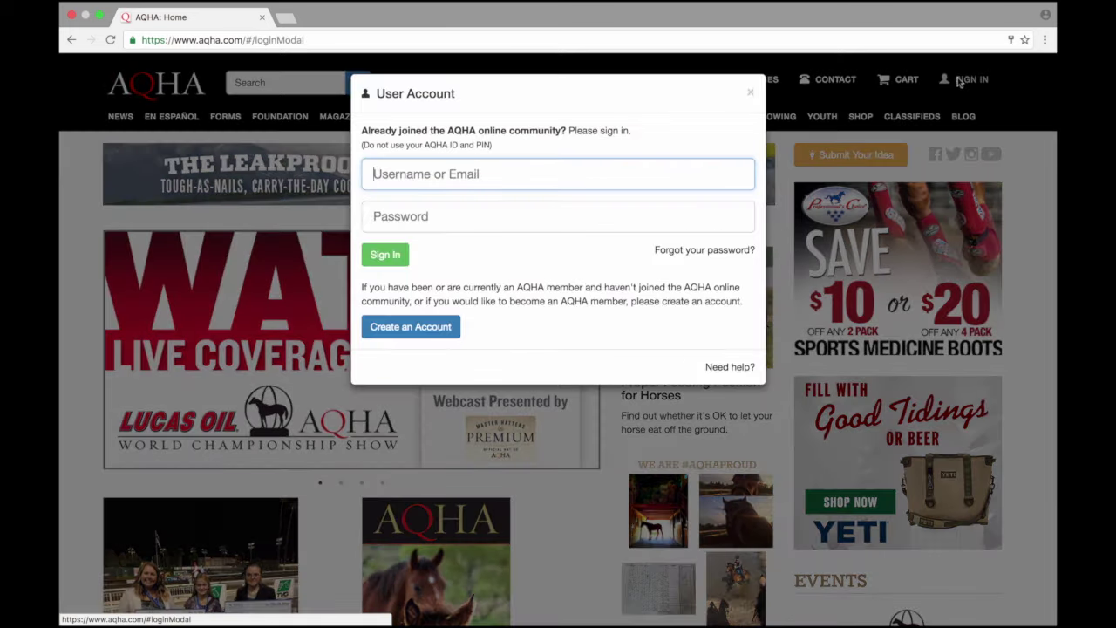
key(Tab)
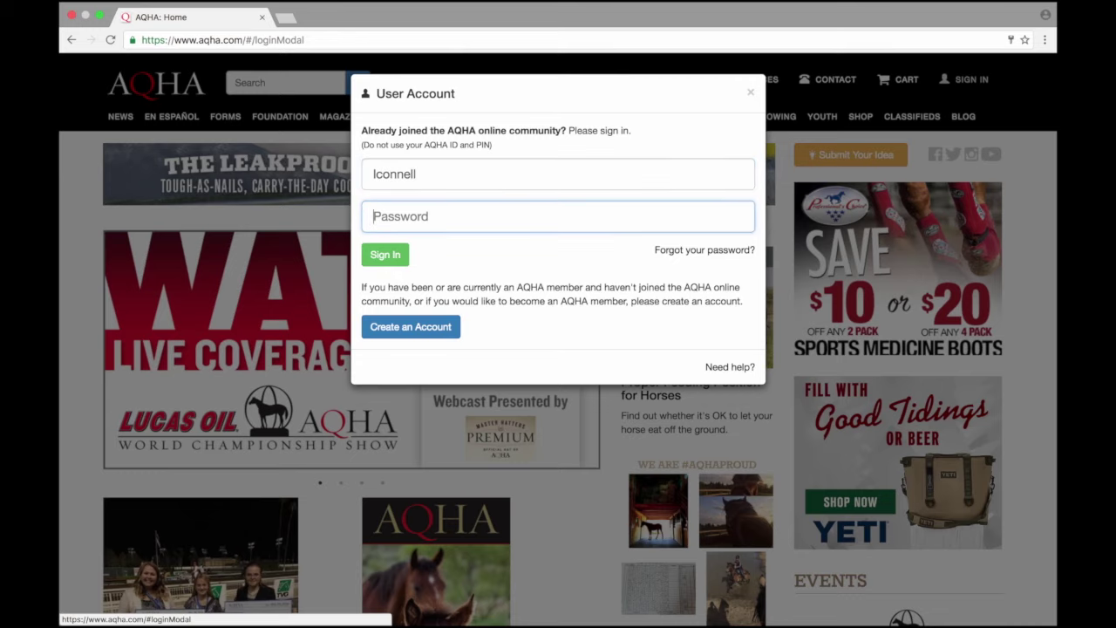
text(•••••••••)
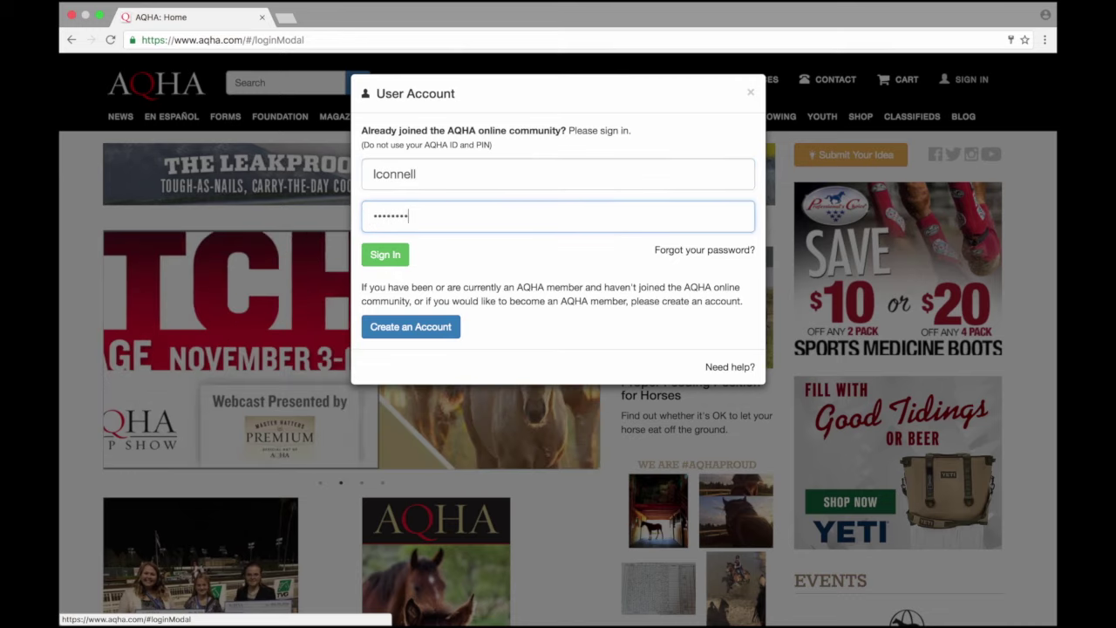
key(Return)
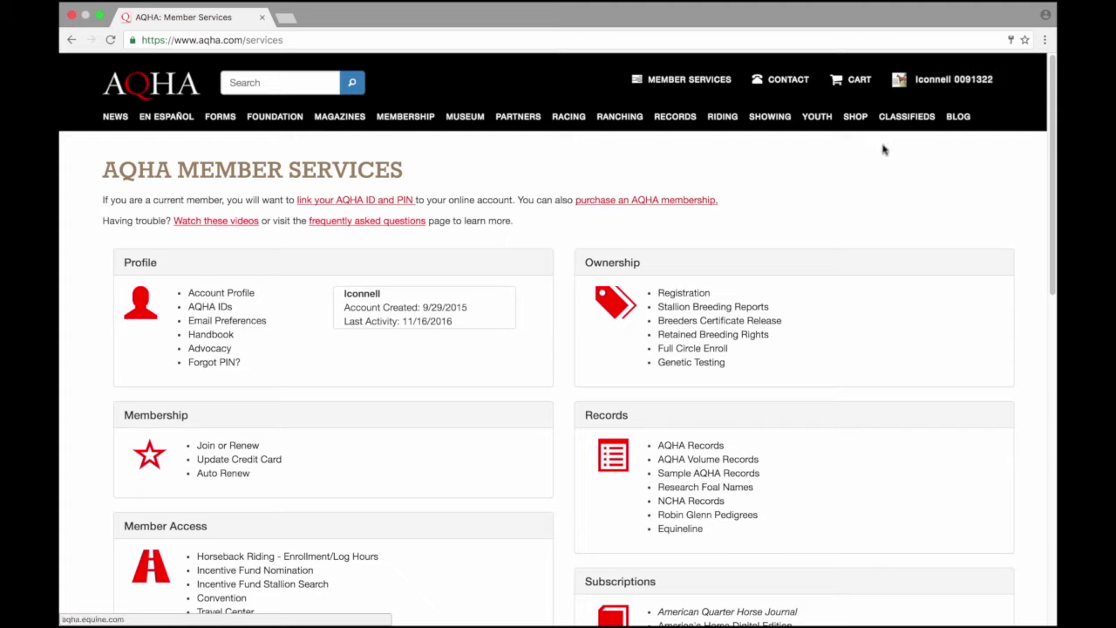
Step: Go to Stallion Breeding Reports, confirm none exist, and begin a new breeding report
click(750, 311)
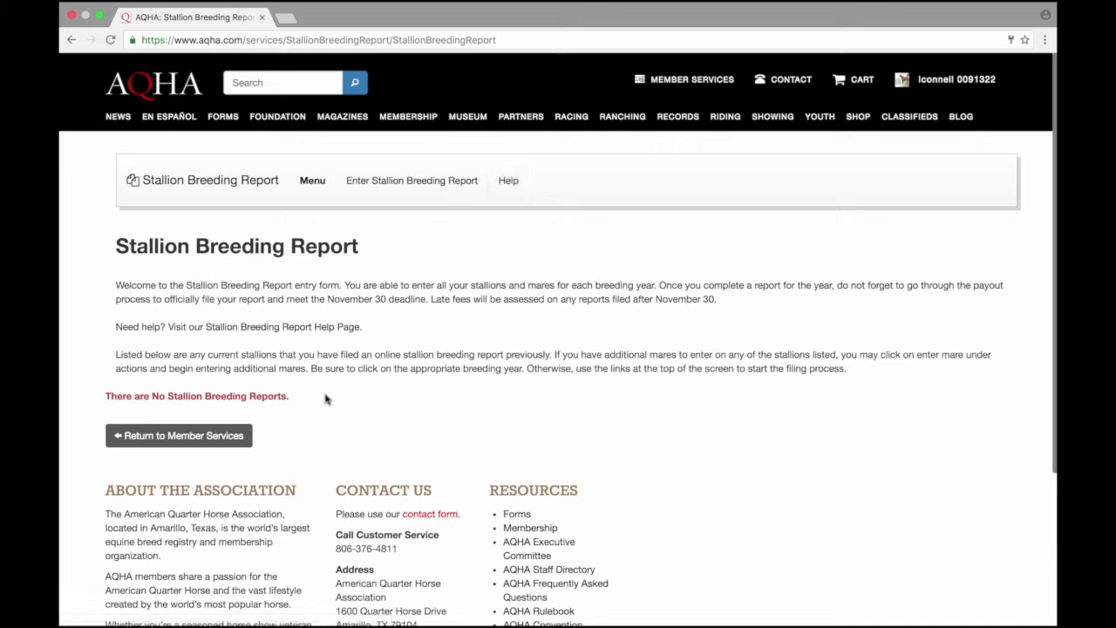
drag(289, 396, 118, 394)
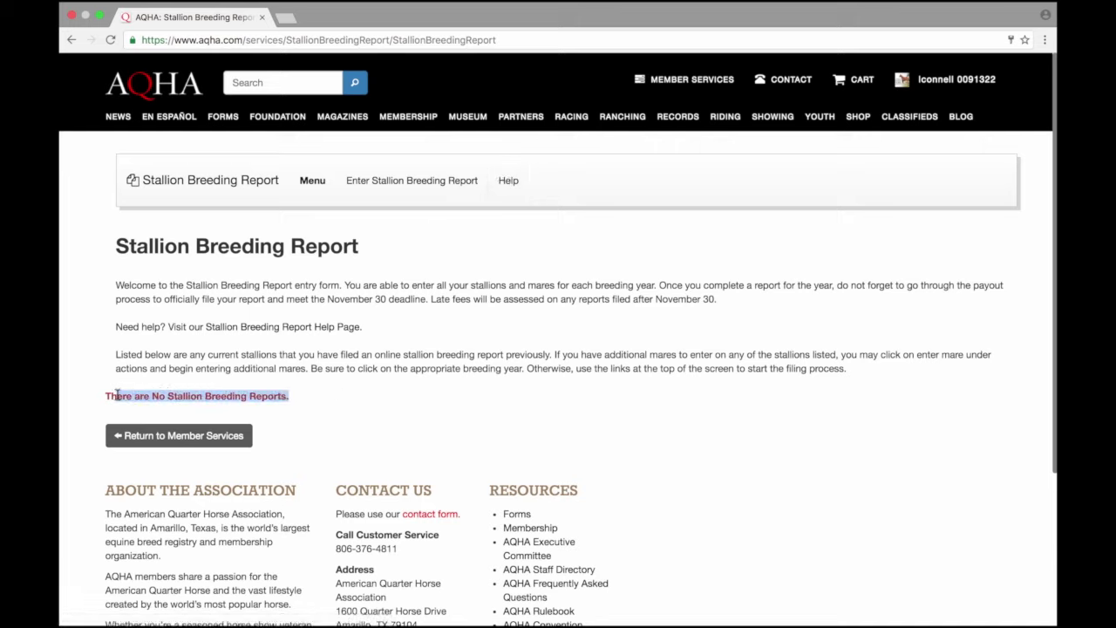
click(340, 412)
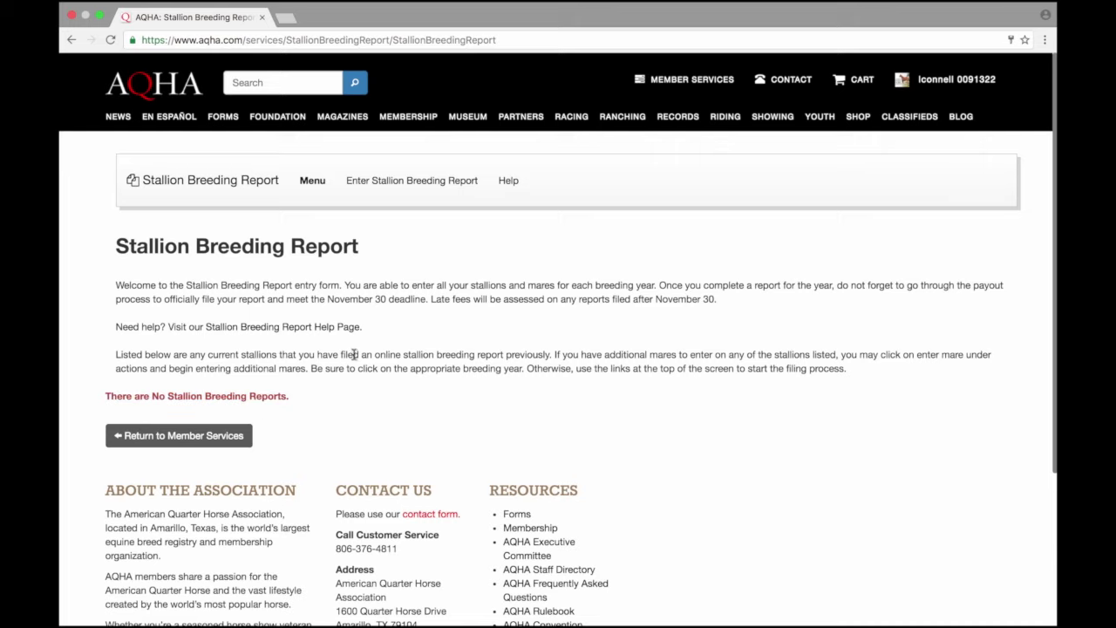
click(407, 196)
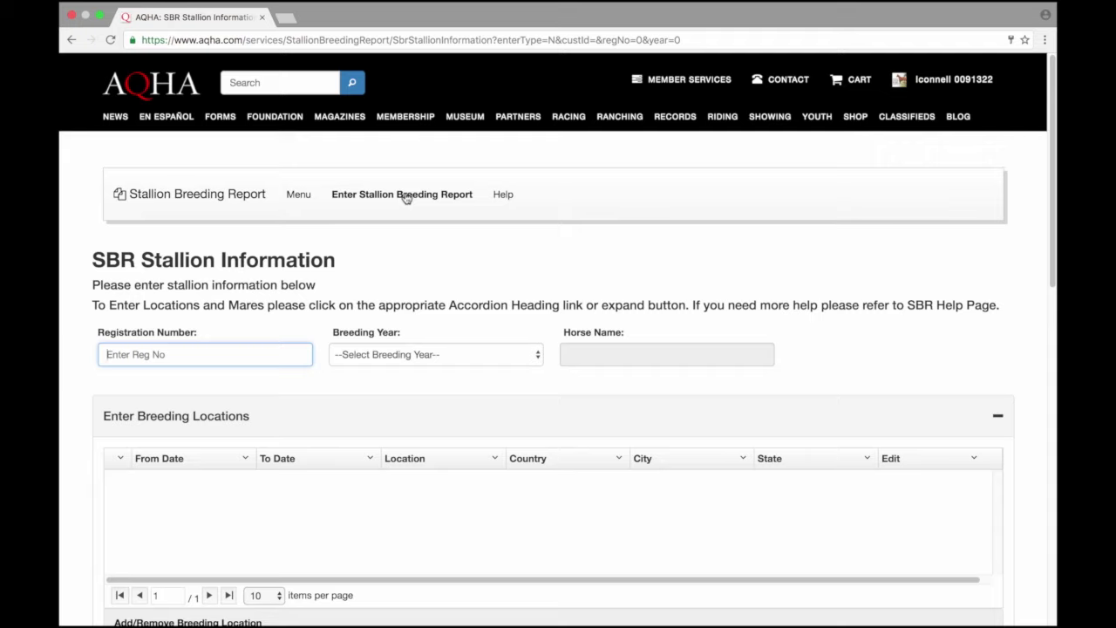
Step: Enter stallion registration 4646464 to fill in Kr Tejons Boomen, and choose breeding year 2016
text(4646464)
click(436, 354)
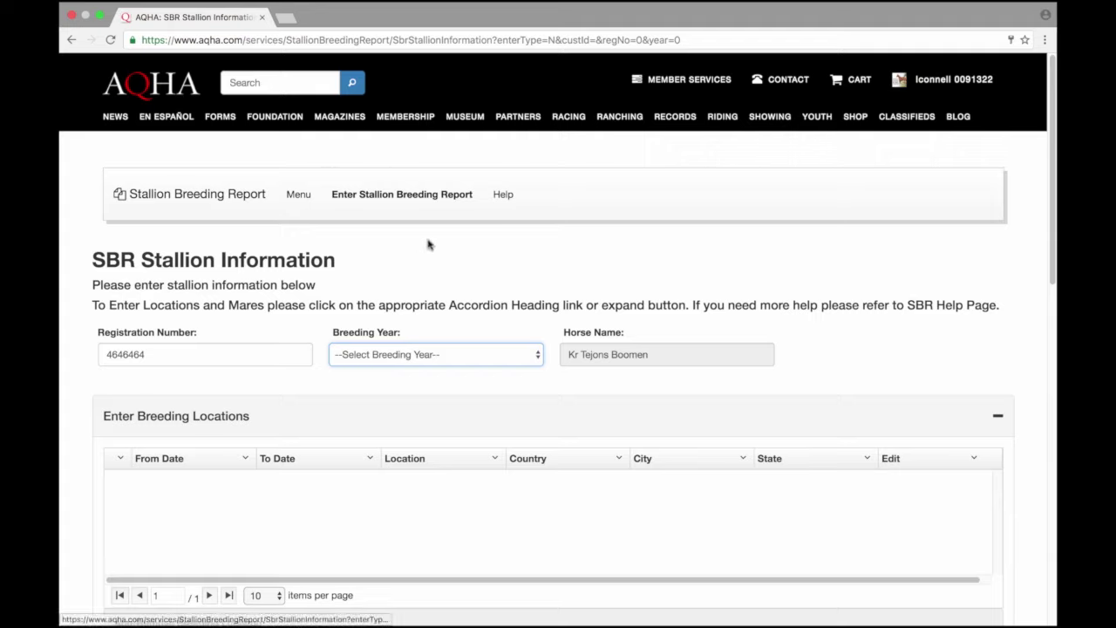
click(519, 351)
click(491, 367)
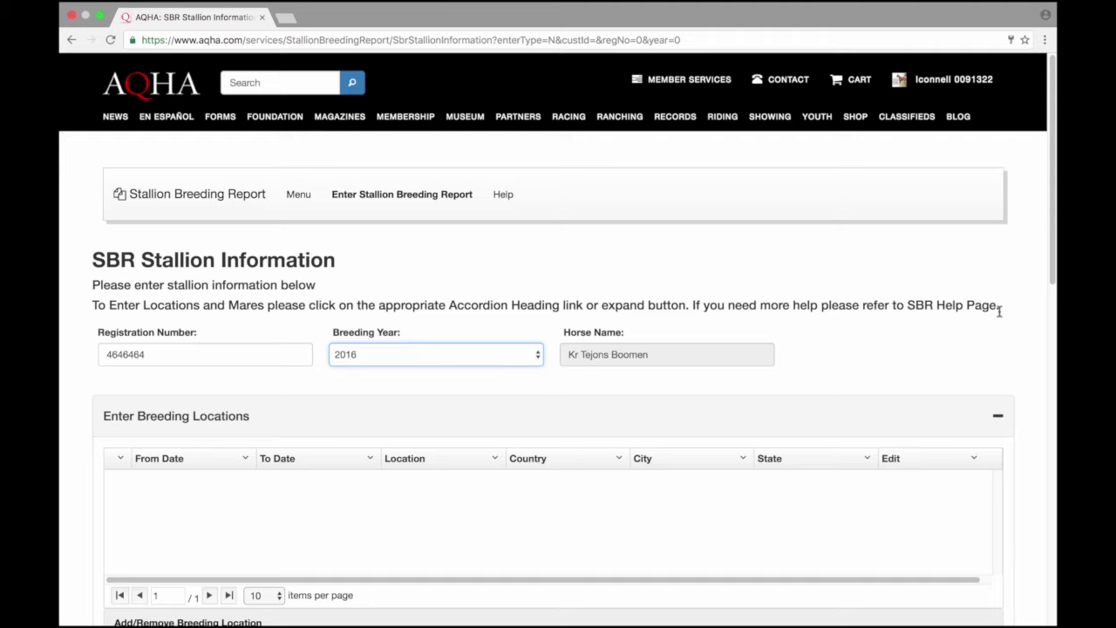
scroll(1055, 254, down, 5)
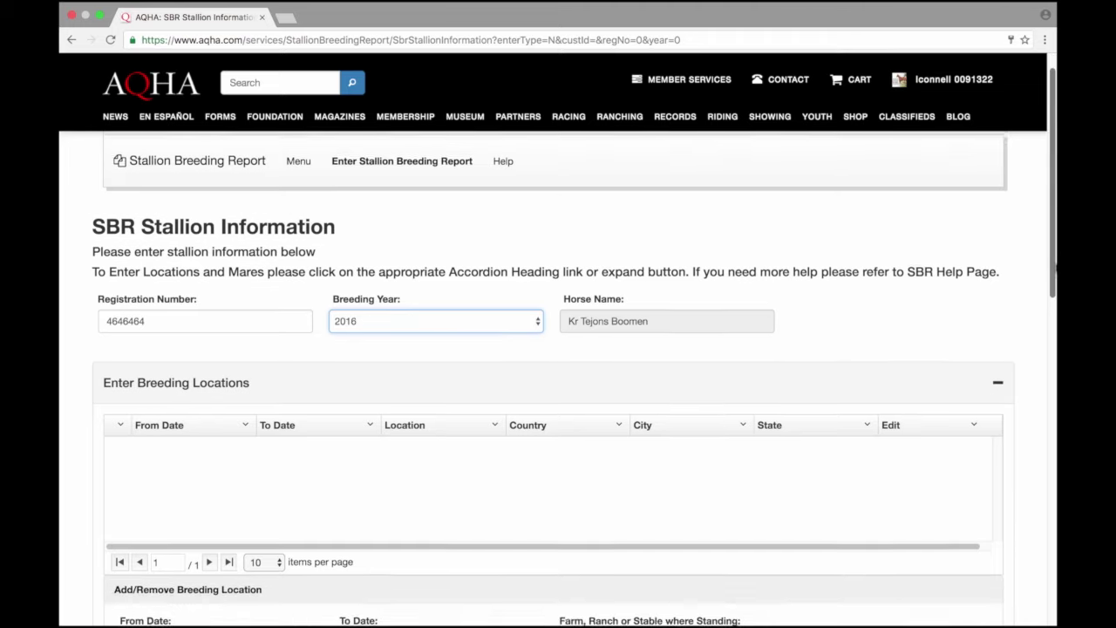
Step: Set breeding location dates 02/01/2016 to 11/30/2016 and name the location Aqha Ranch
scroll(1056, 349, down, 2)
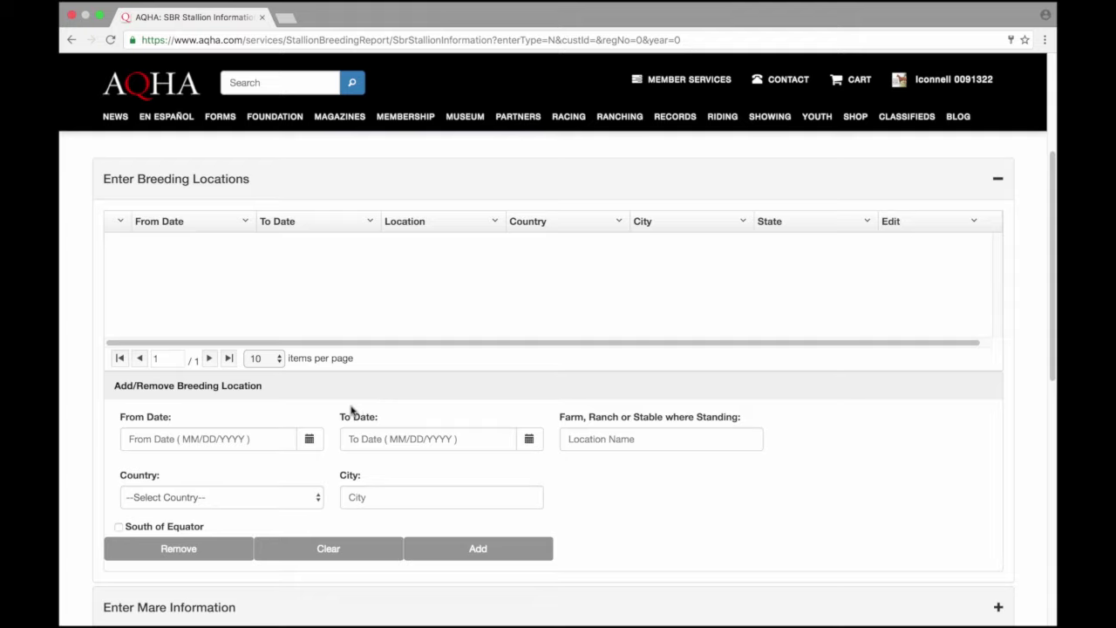
click(311, 441)
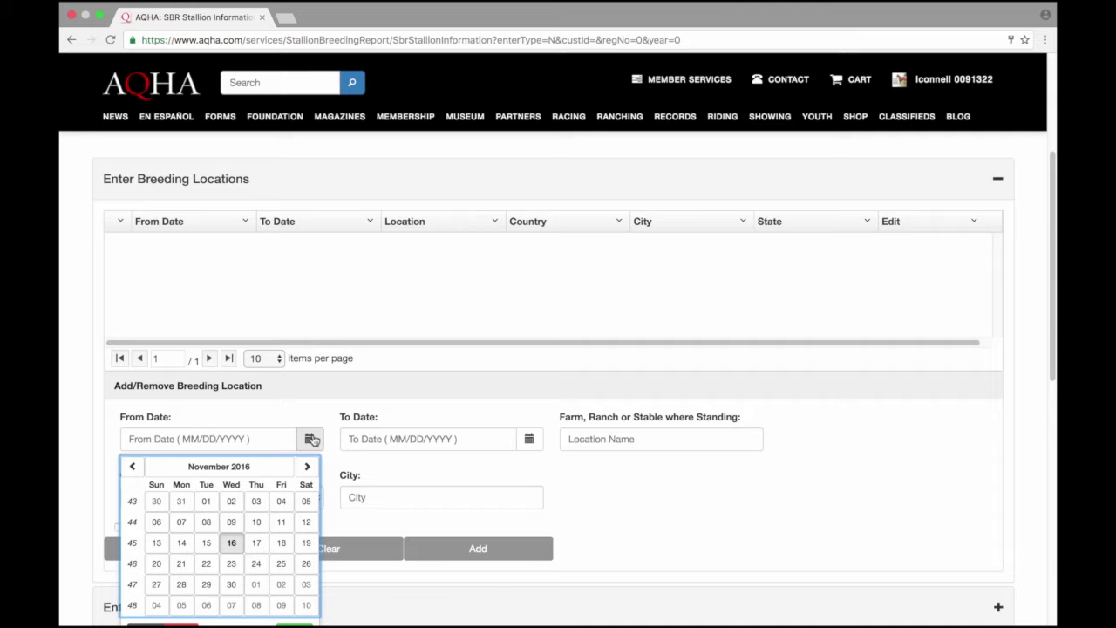
click(221, 467)
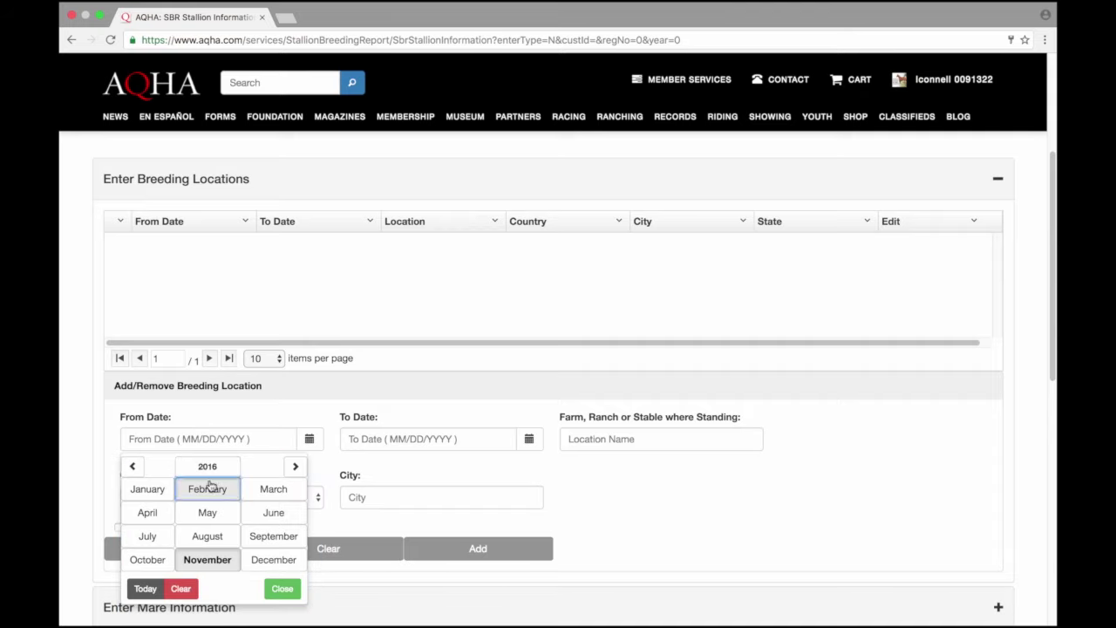
click(210, 486)
click(193, 502)
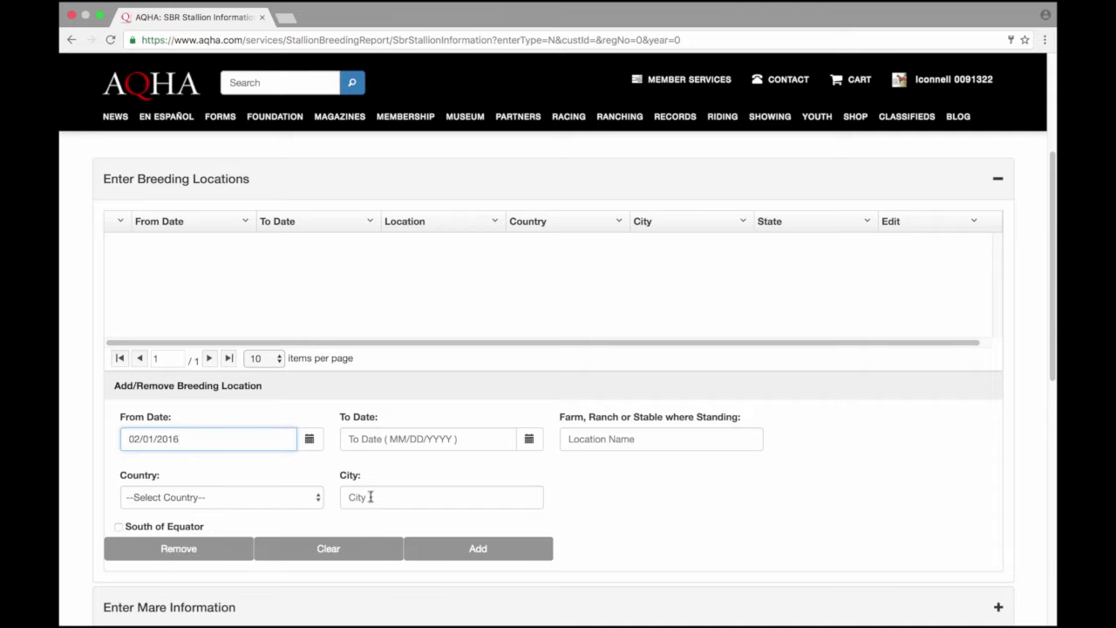
click(528, 440)
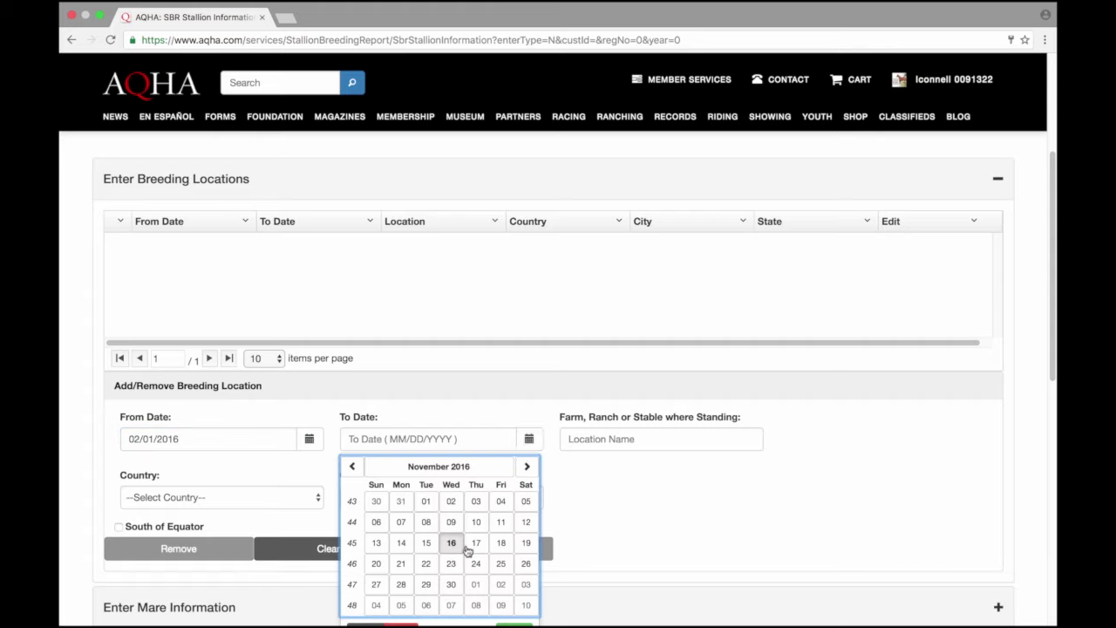
click(453, 585)
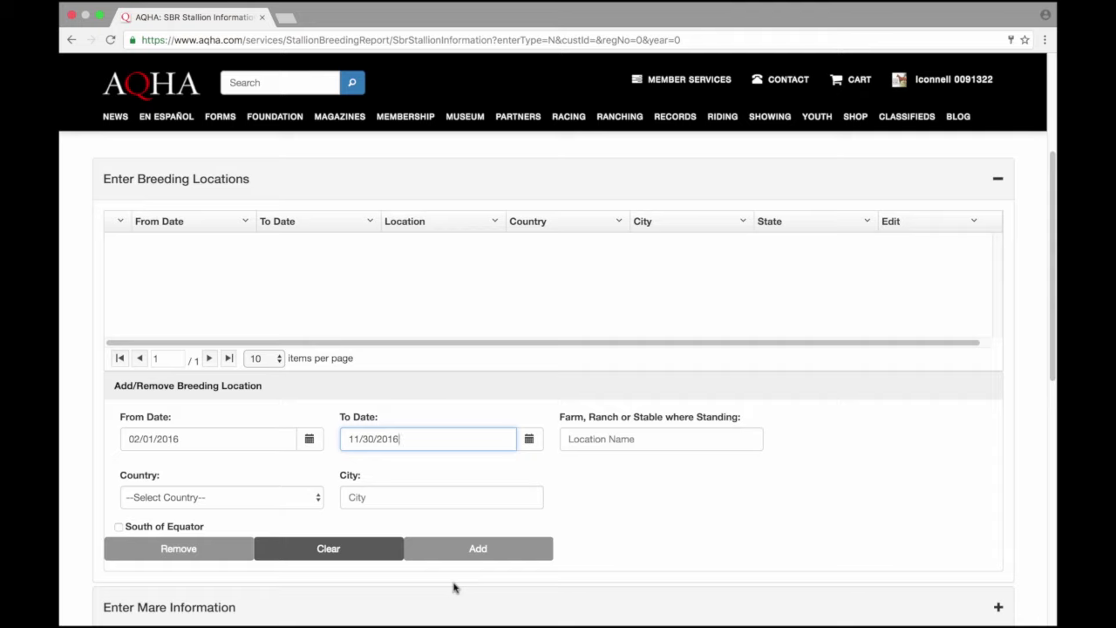
click(634, 443)
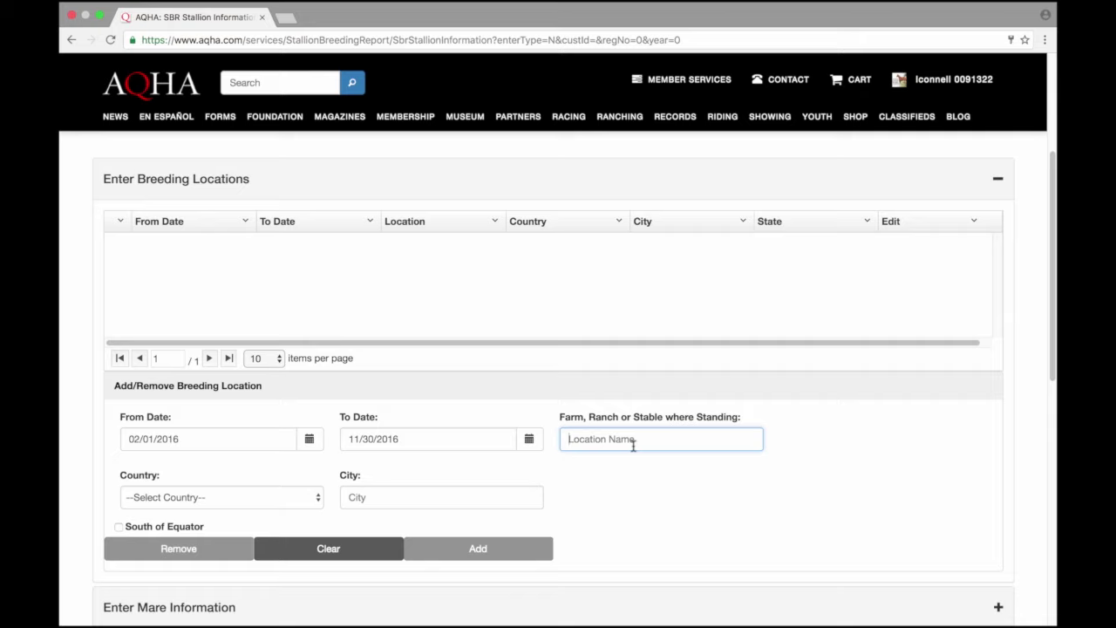
text(Aqha Ranch)
Step: Set the breeding location's country to United States and state to Texas
click(263, 491)
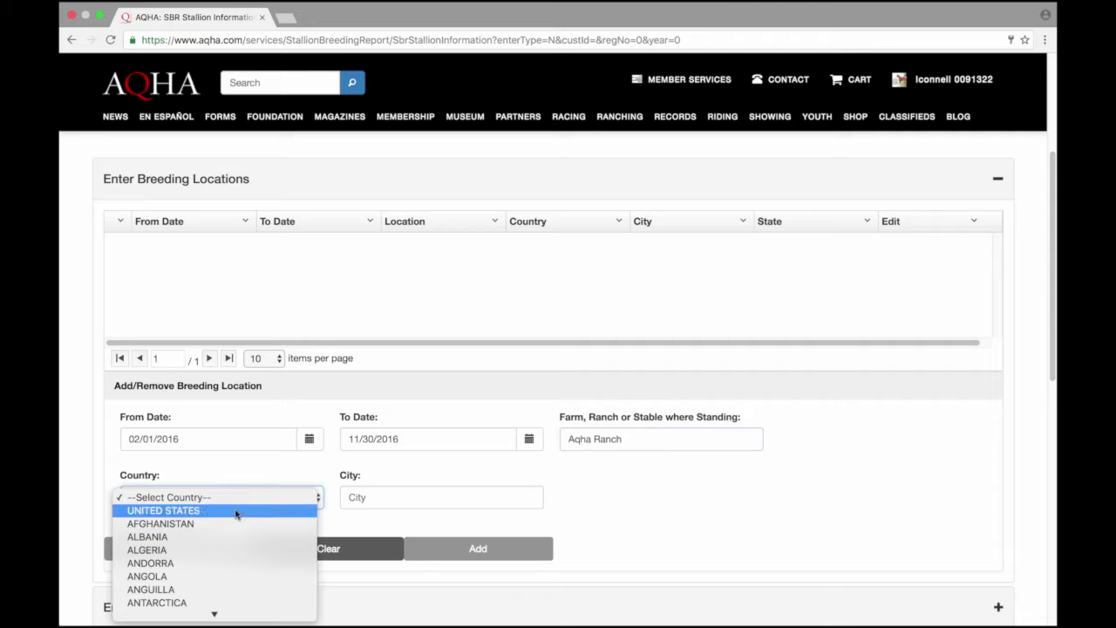
click(235, 512)
click(401, 503)
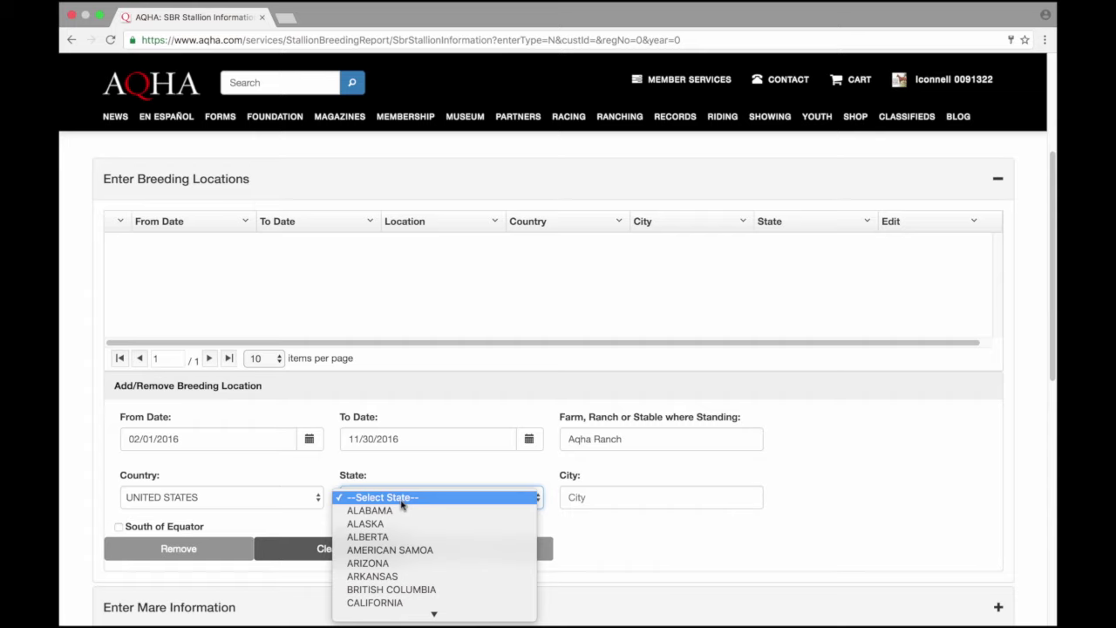
mouse_move(433, 613)
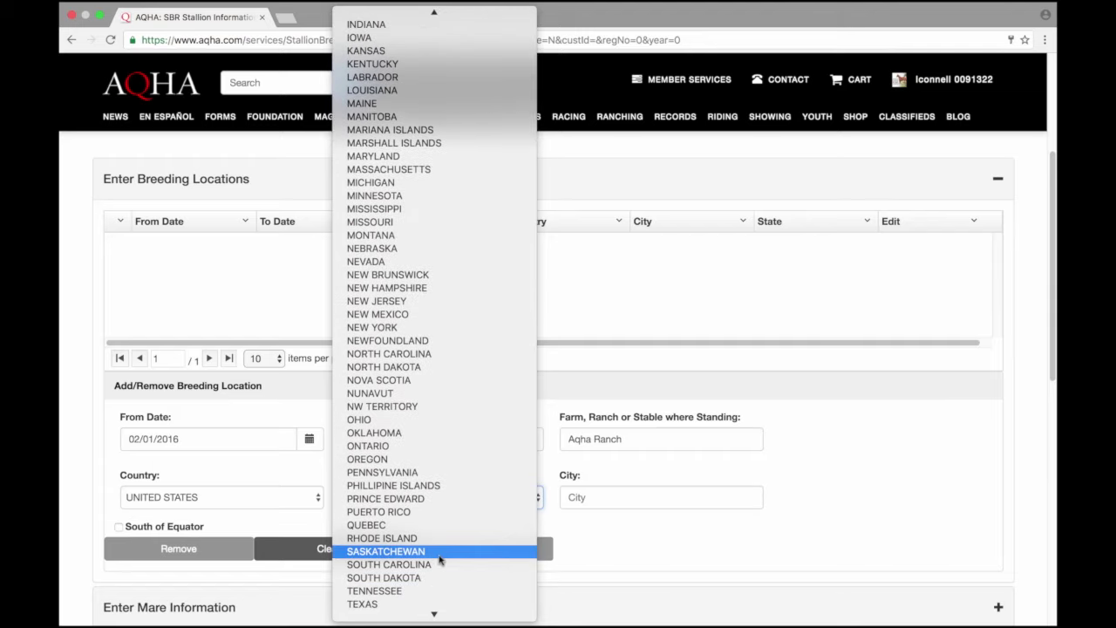
click(423, 604)
Step: Enter the city Amarillo and add the Aqha Ranch location to the list
click(587, 504)
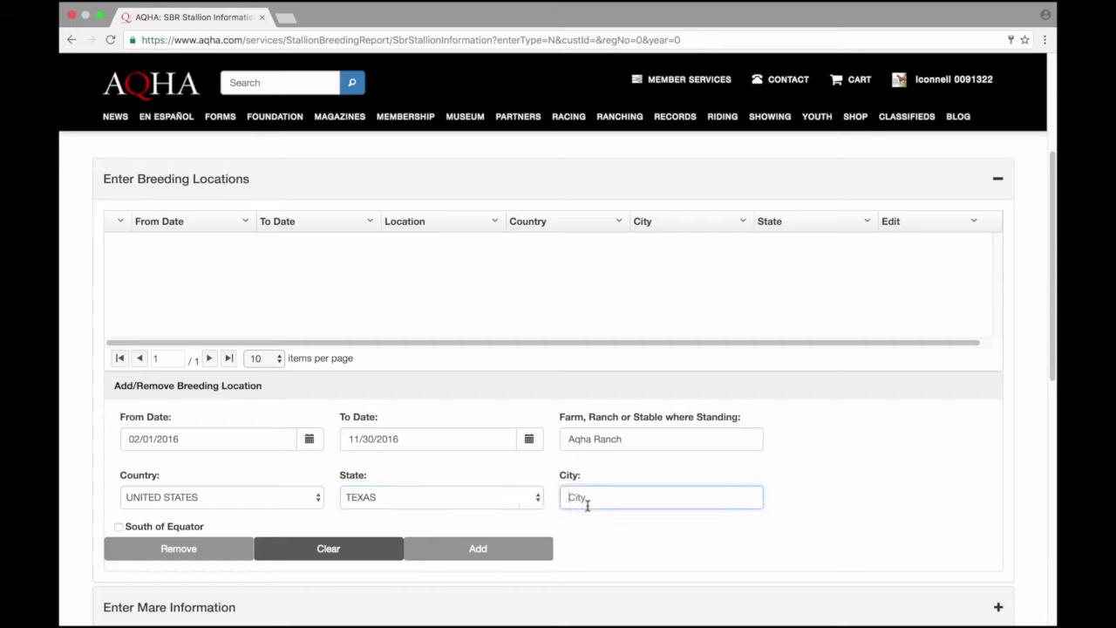
text(Am)
key(BackSpace)
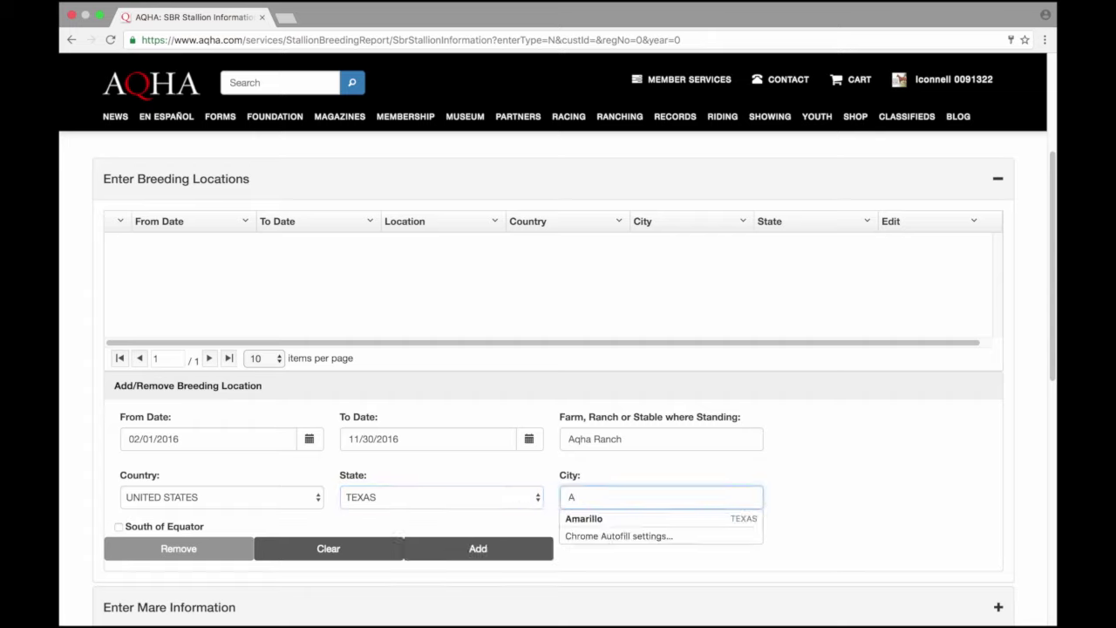
text(marillo)
key(Tab)
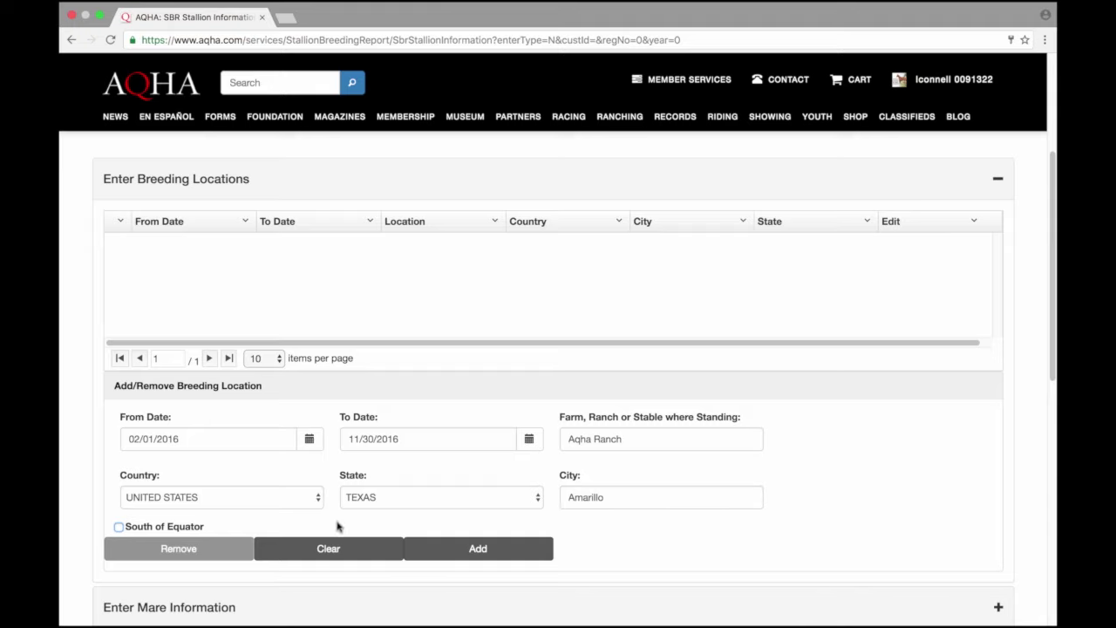
click(441, 553)
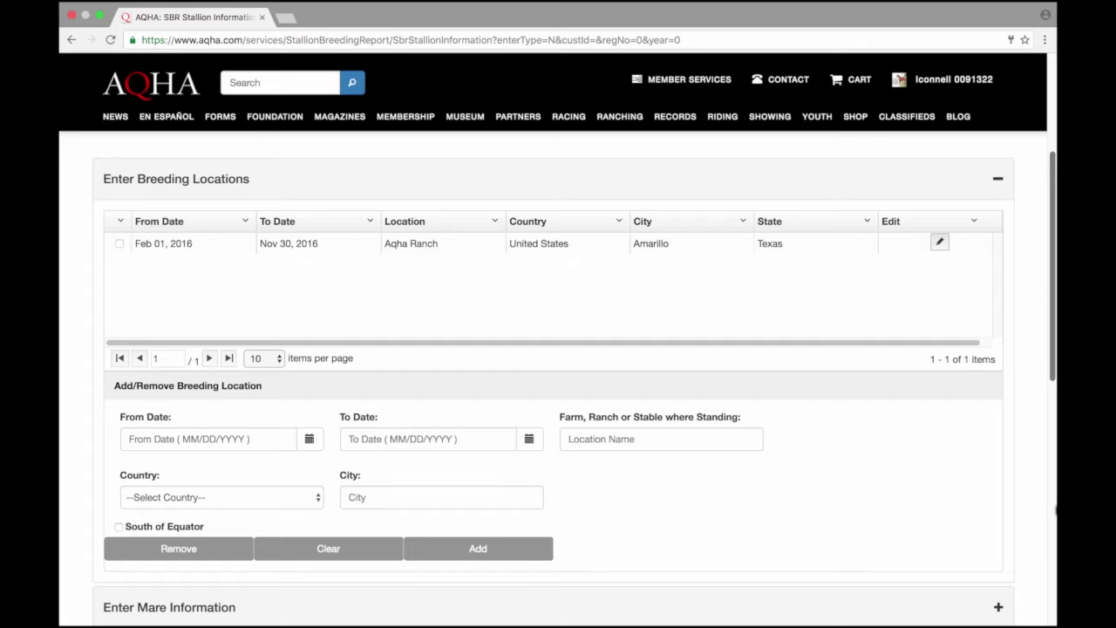
scroll(1054, 388, down, 3)
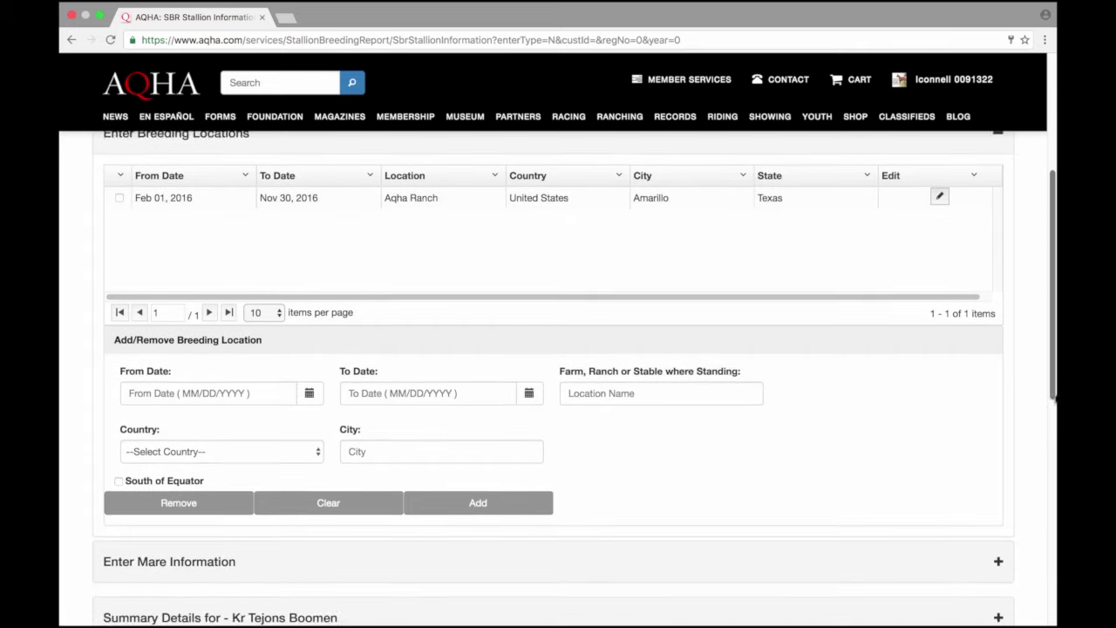
scroll(1035, 432, down, 4)
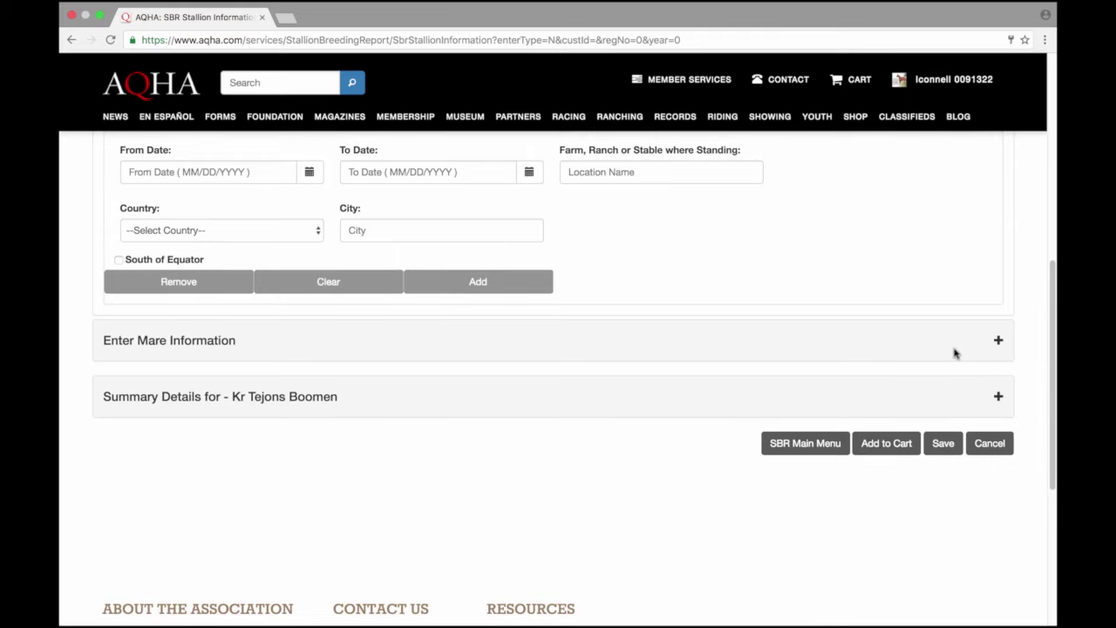
Step: Expand the mare information section and enter mare registration number 3717648
click(213, 342)
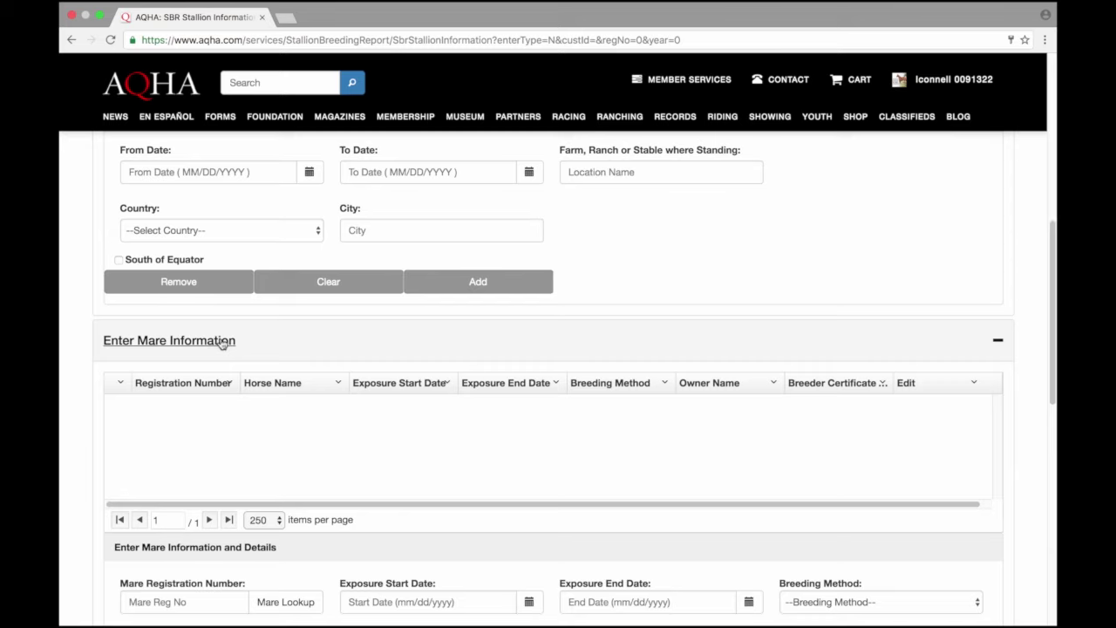
drag(1054, 349, 1056, 403)
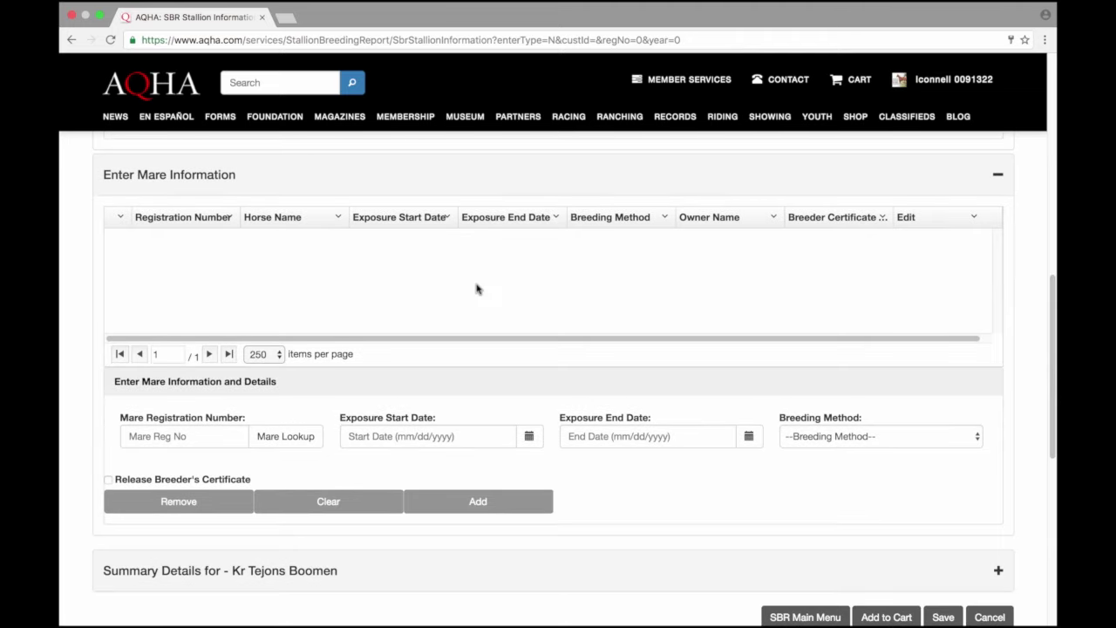
click(210, 429)
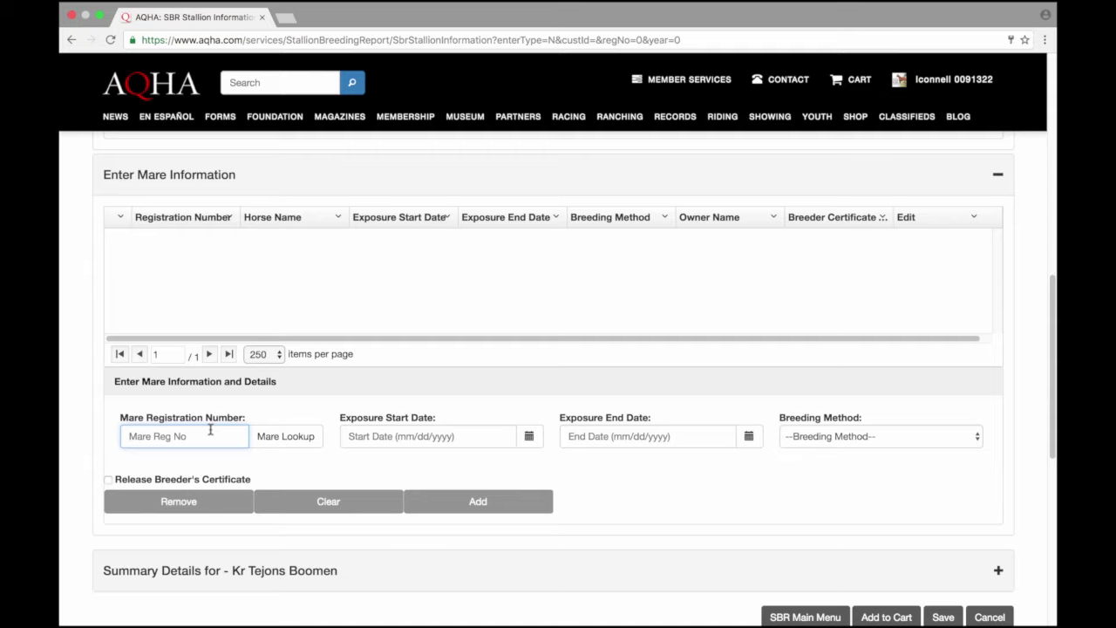
text(3717648)
Step: Set the mare's exposure dates from March 1 to March 31, 2016
click(528, 436)
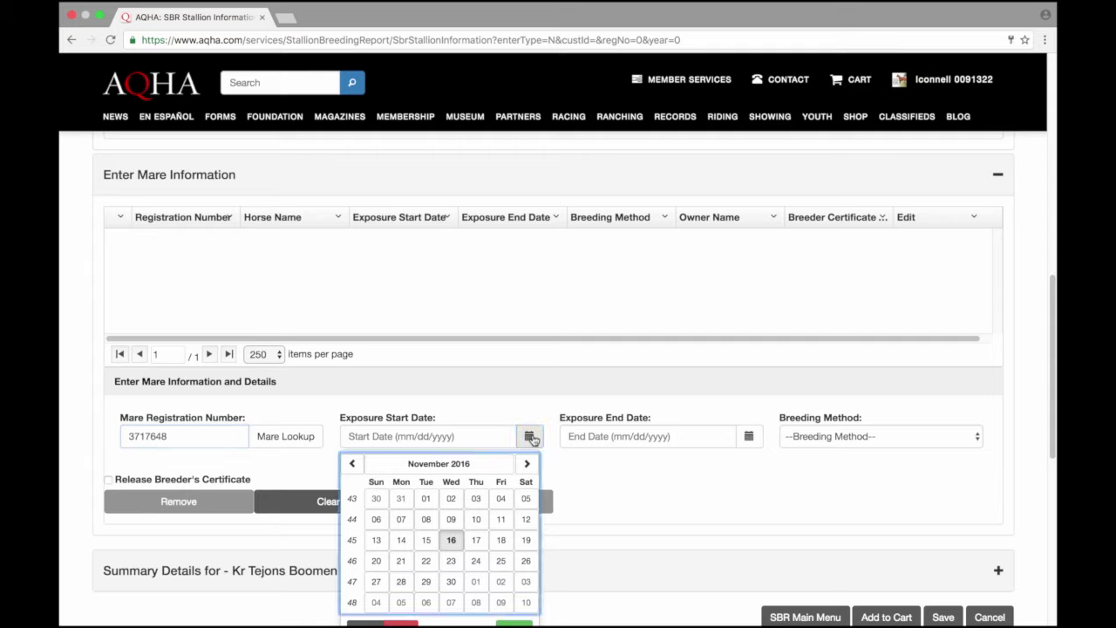
click(370, 467)
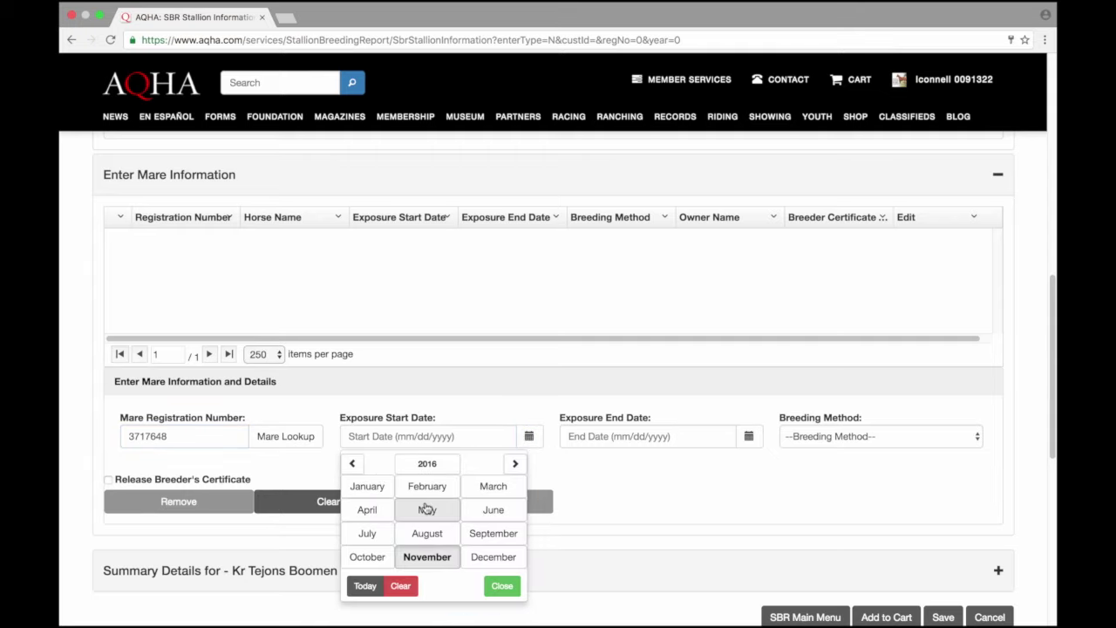
click(474, 494)
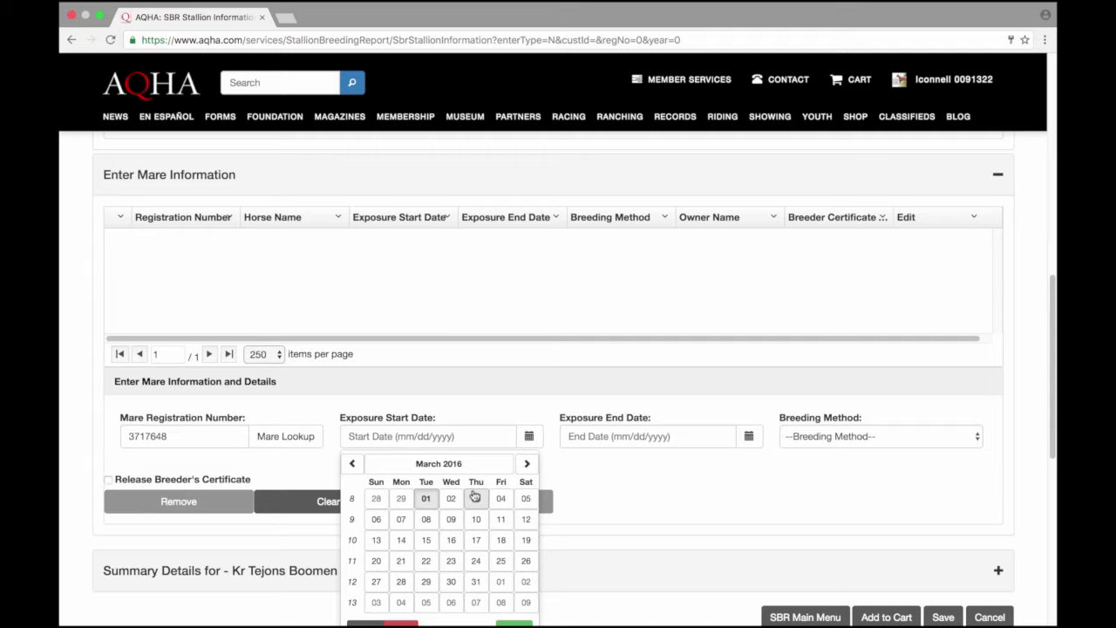
click(426, 498)
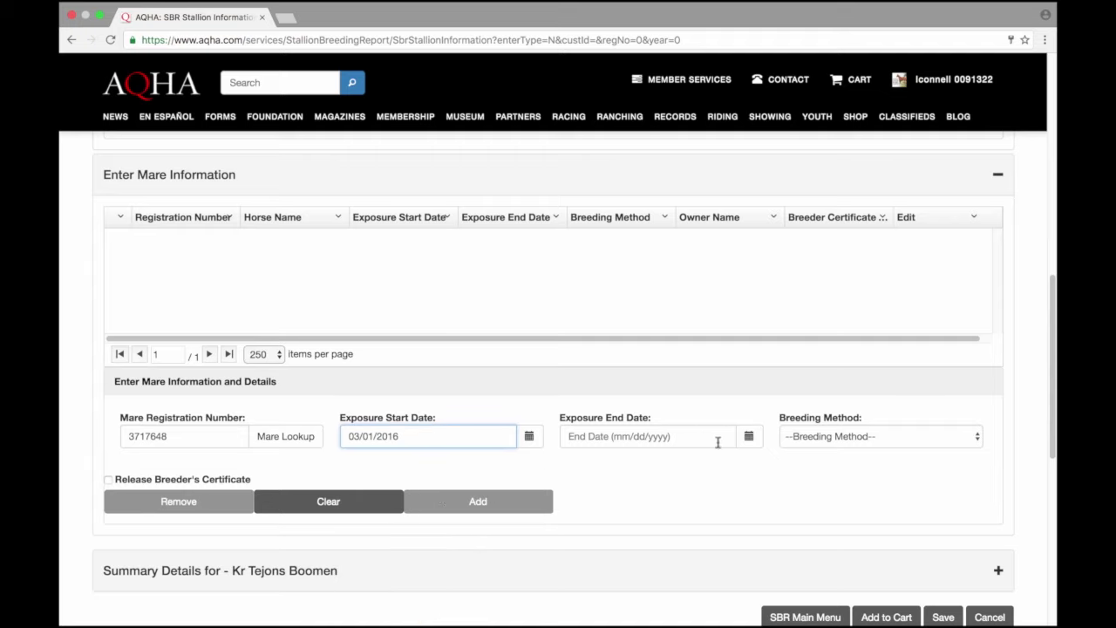
click(748, 437)
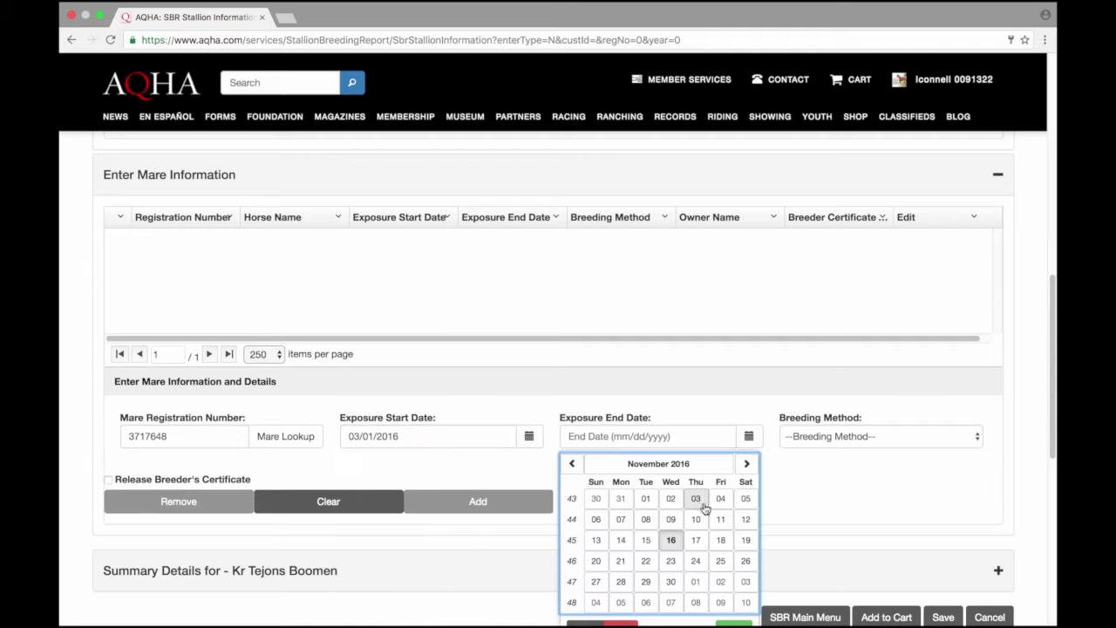
click(709, 464)
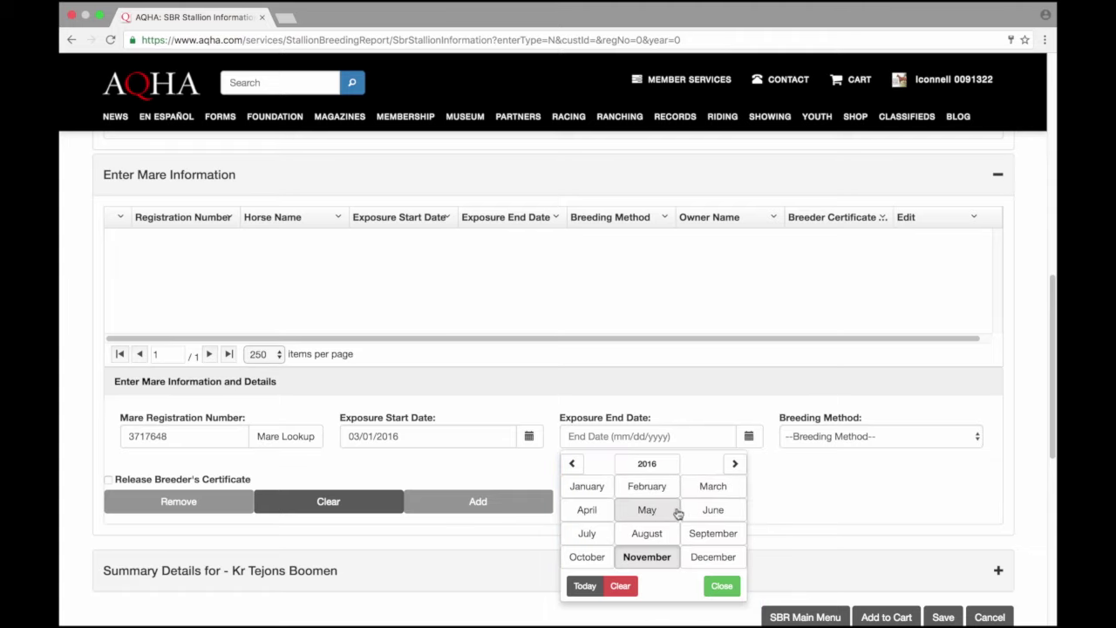
click(711, 489)
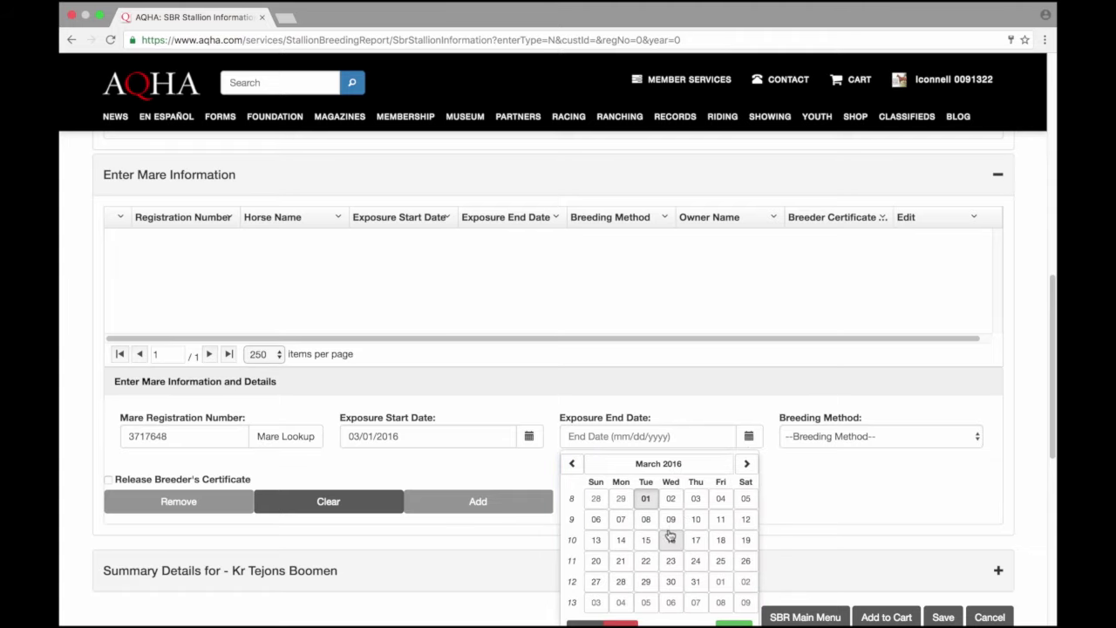
click(695, 581)
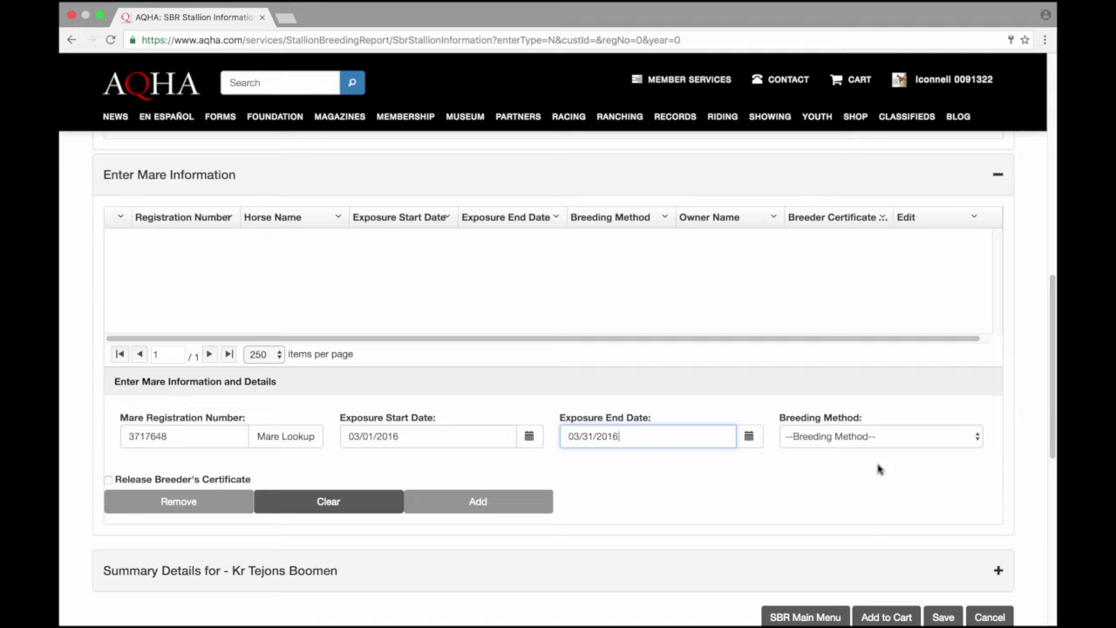
Step: Choose Live Cover, release the breeder's certificate, and add the mare to the report
click(889, 436)
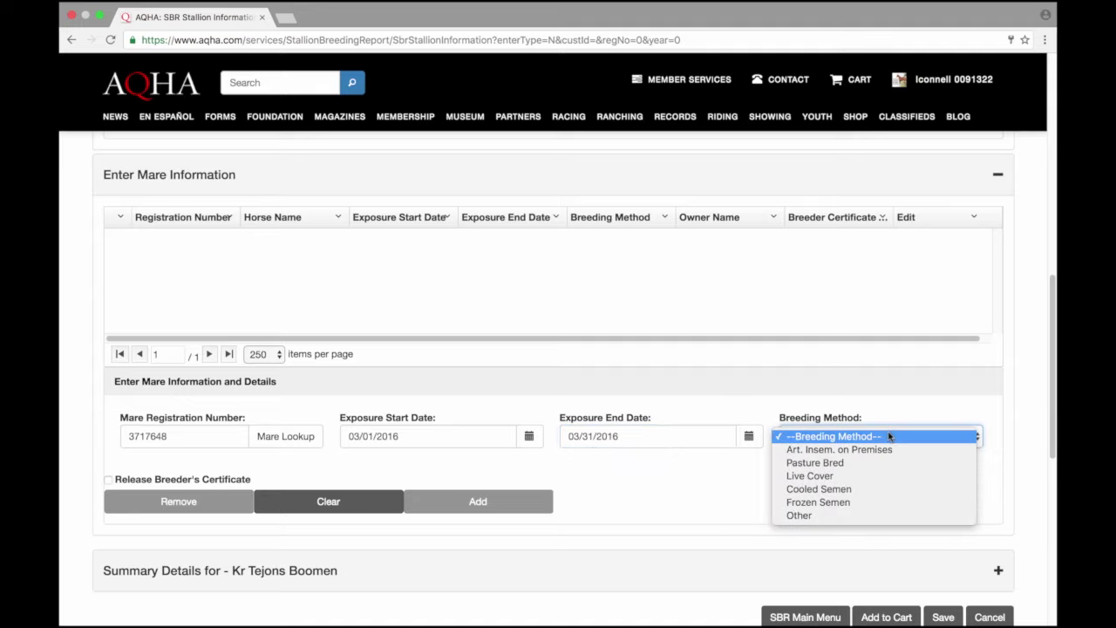
click(872, 476)
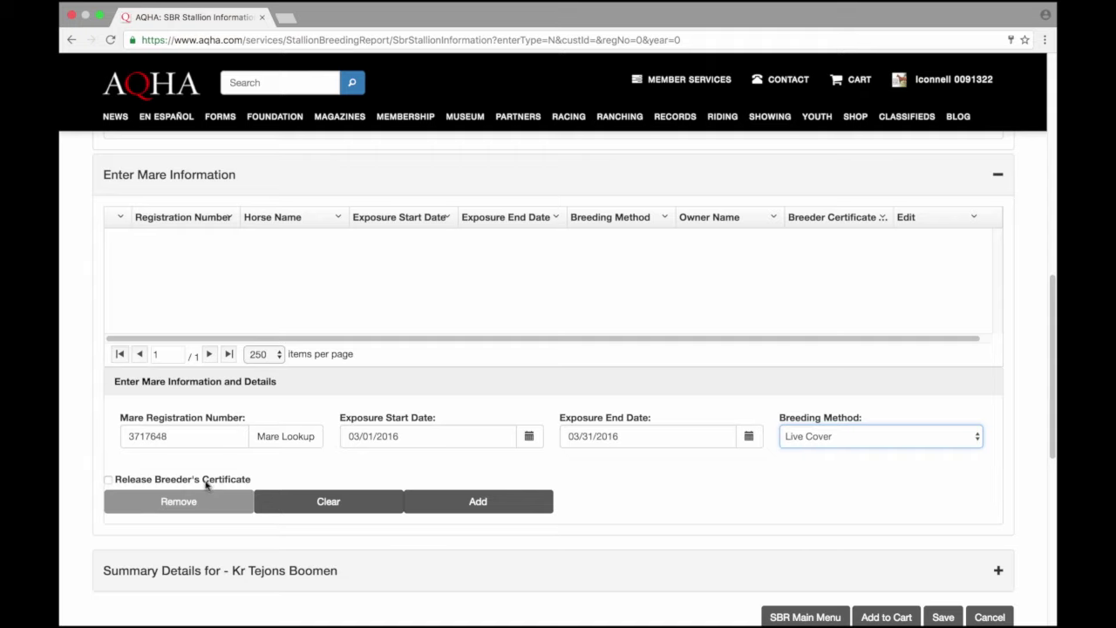
click(109, 480)
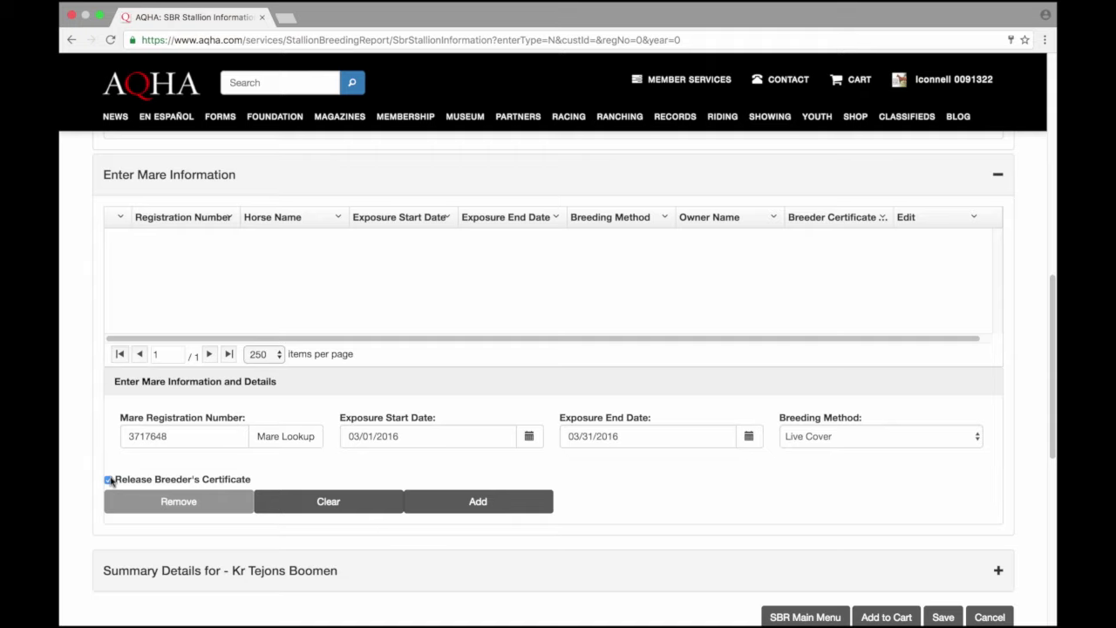
click(463, 503)
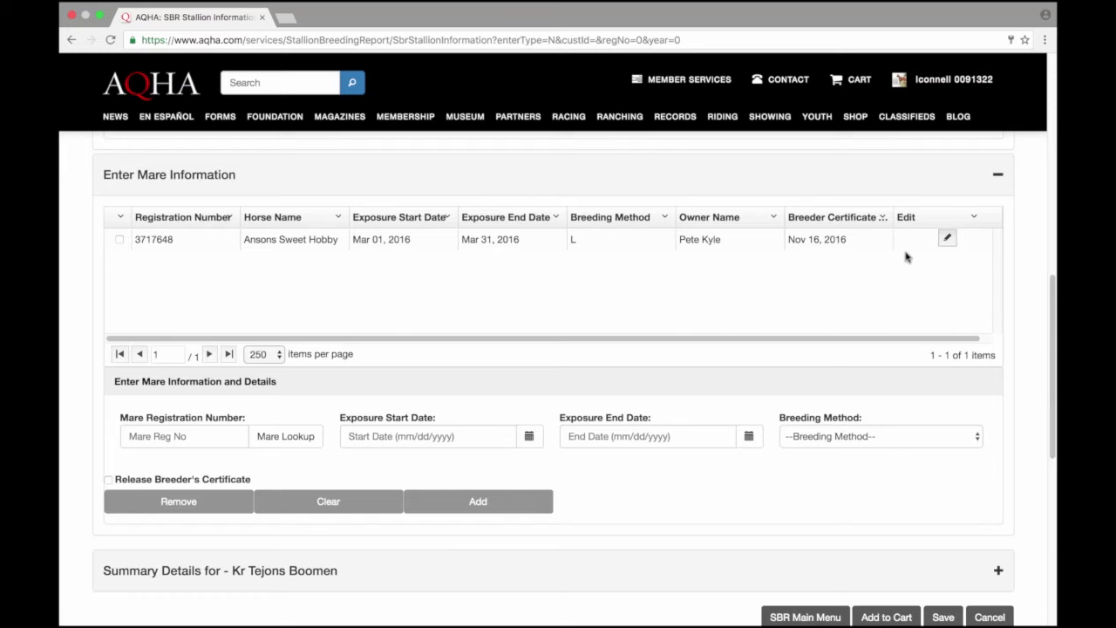
click(946, 239)
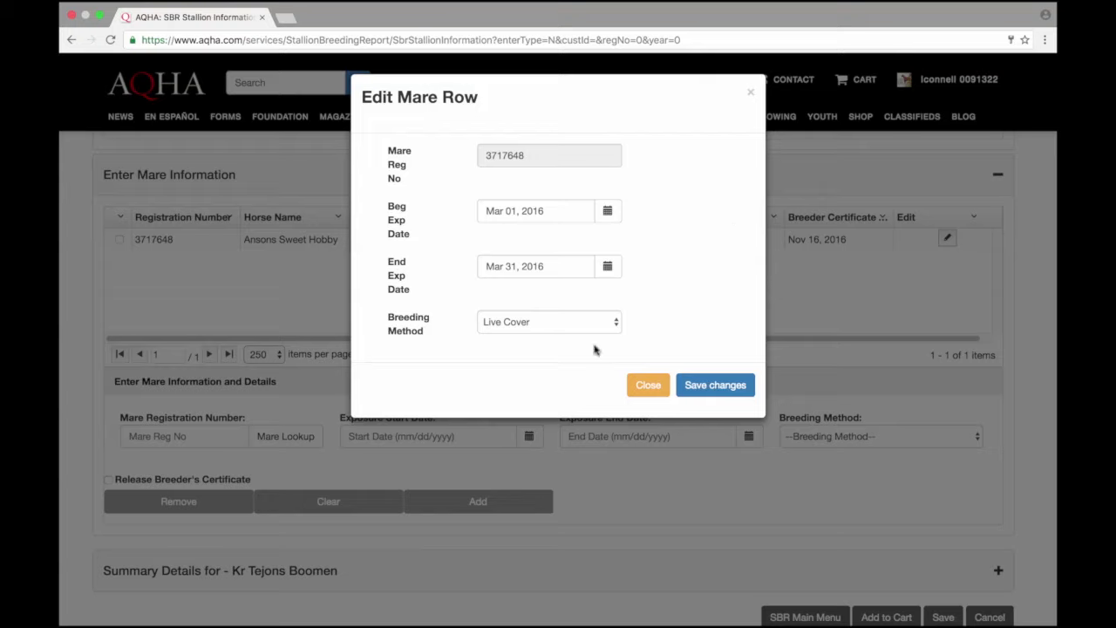
click(643, 384)
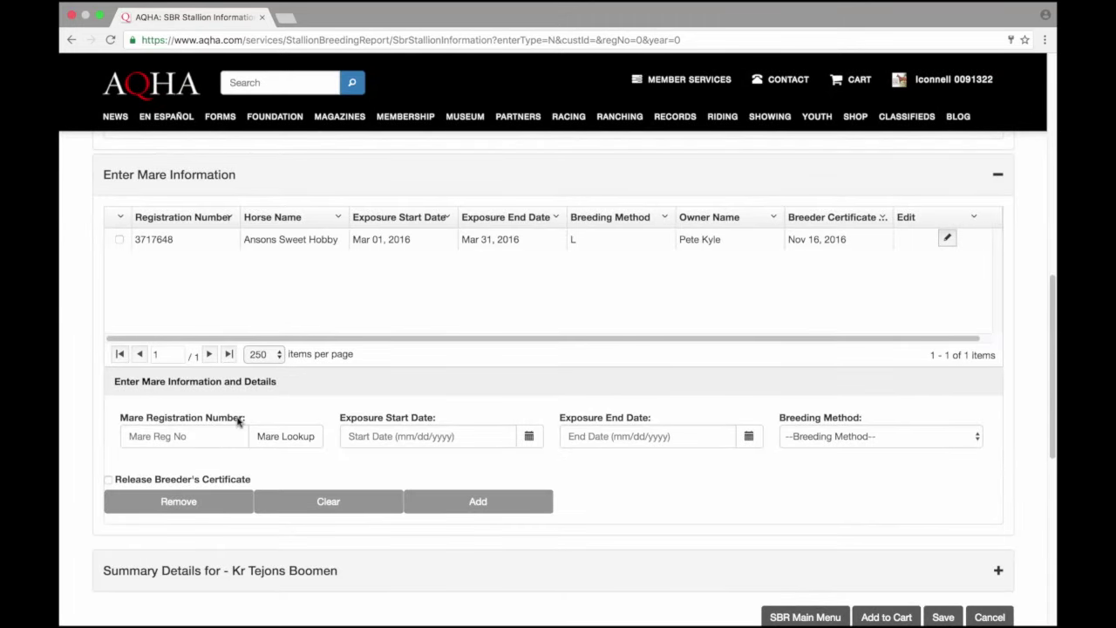
Step: Search for the second mare by name and select Kr Legacy
click(261, 445)
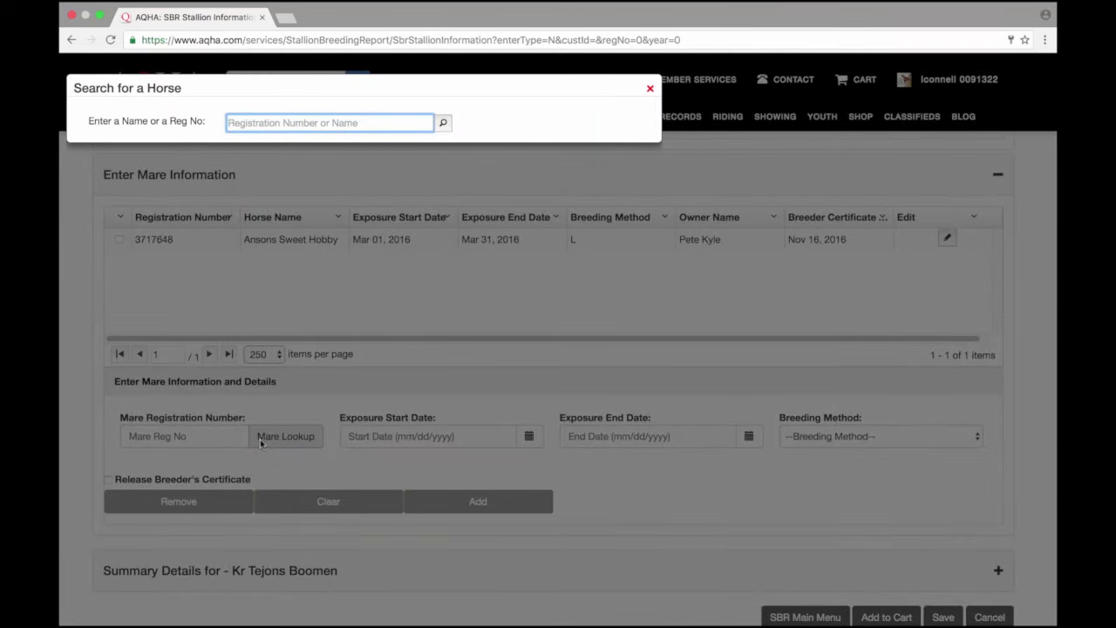
text(kr legacy)
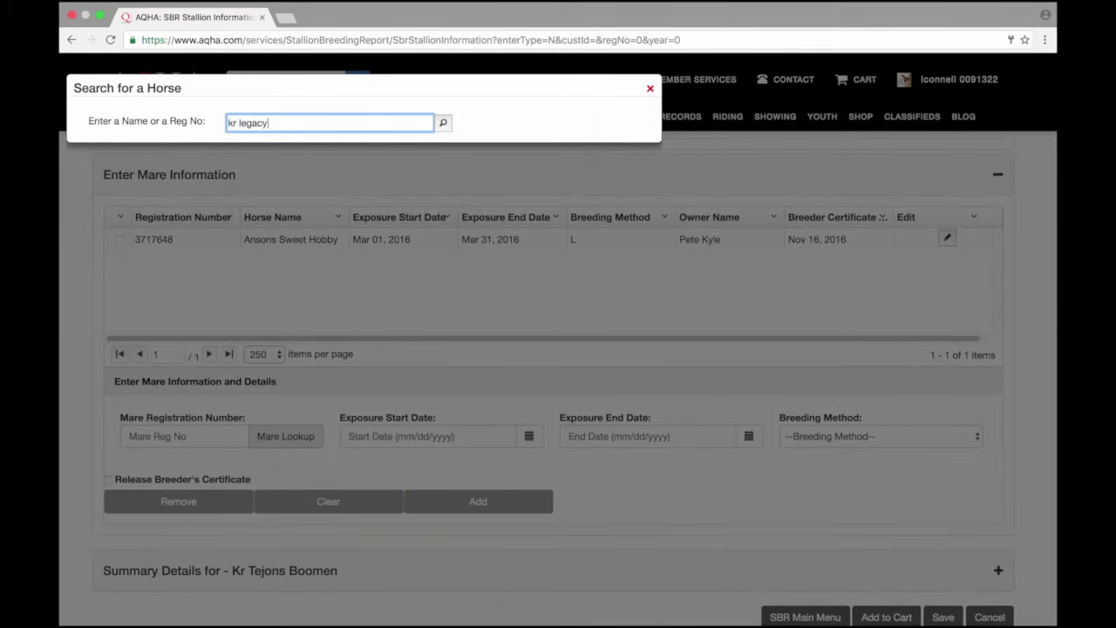
key(Return)
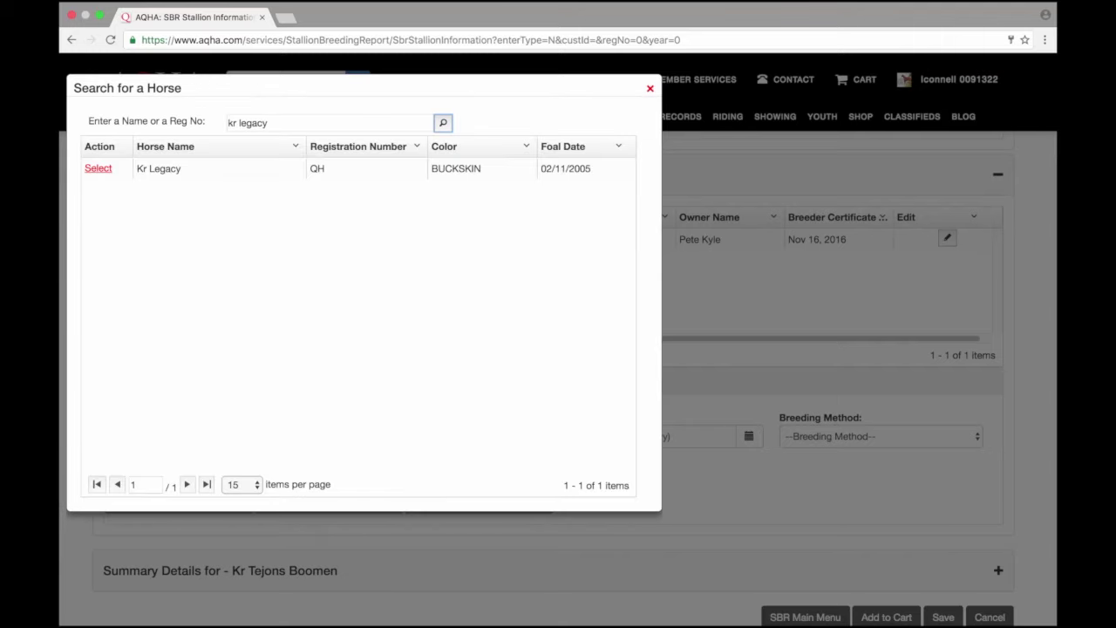
click(99, 169)
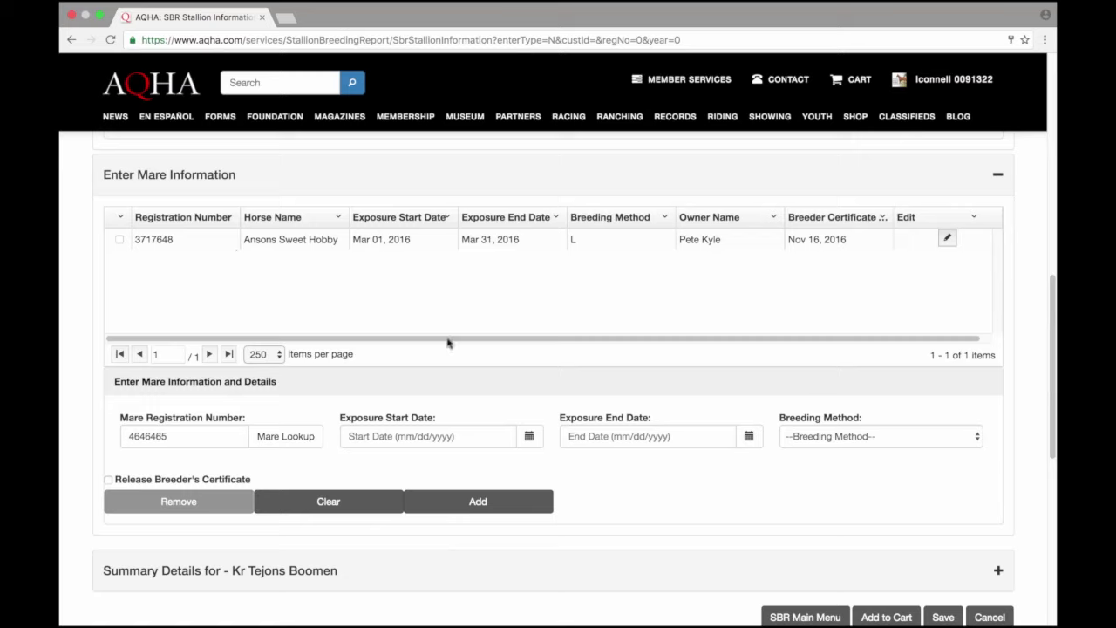
Step: Set Kr Legacy's exposure dates from April 1 to November 30, 2016
click(528, 436)
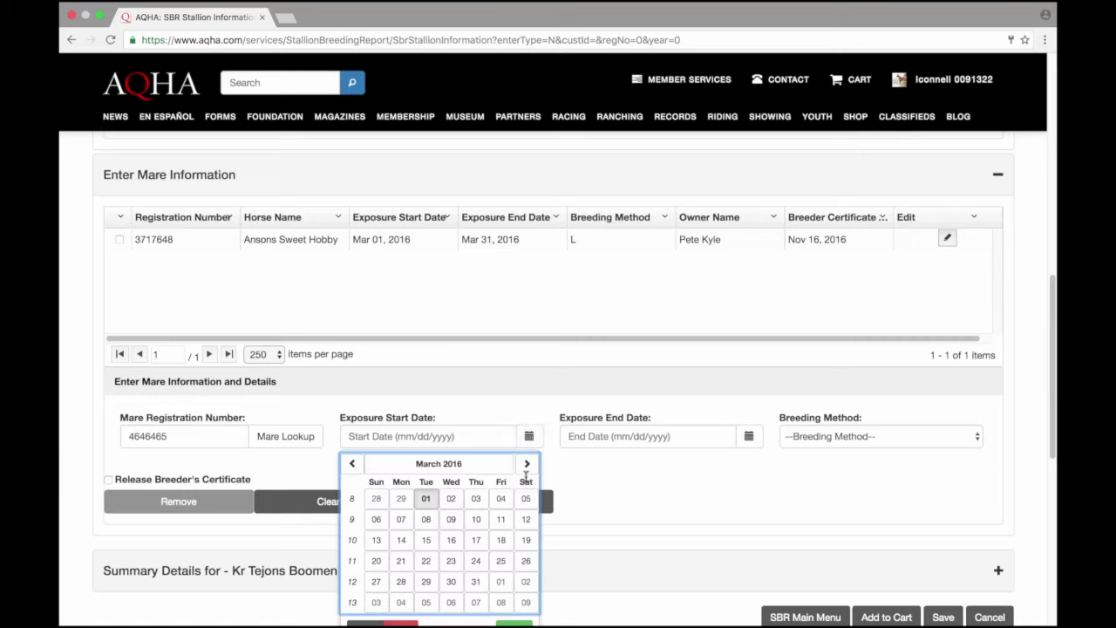
click(527, 465)
click(498, 498)
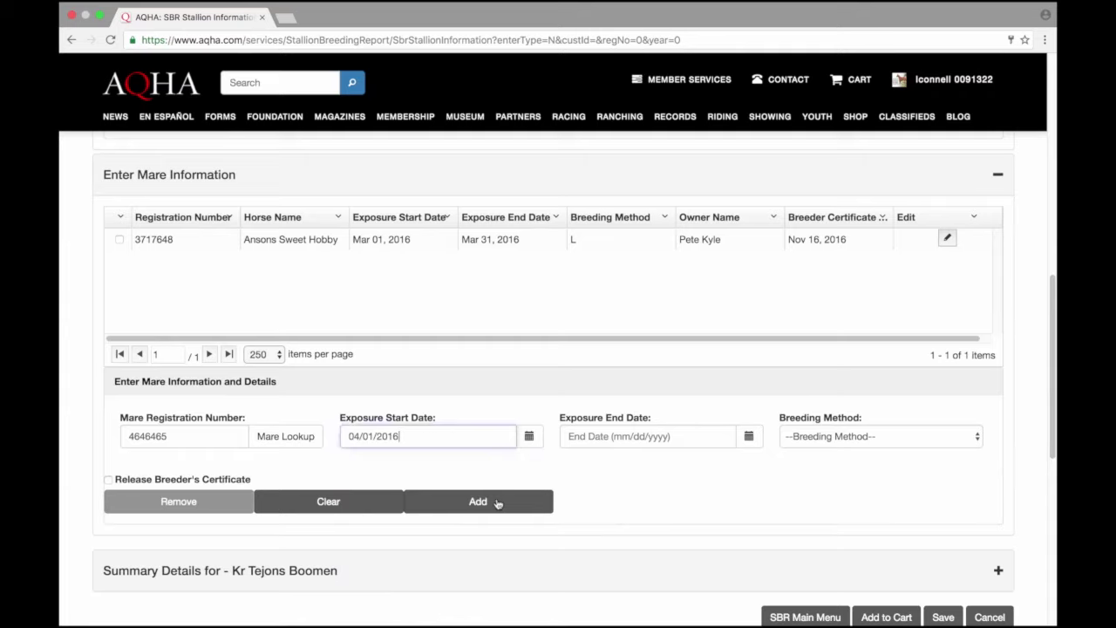
click(748, 437)
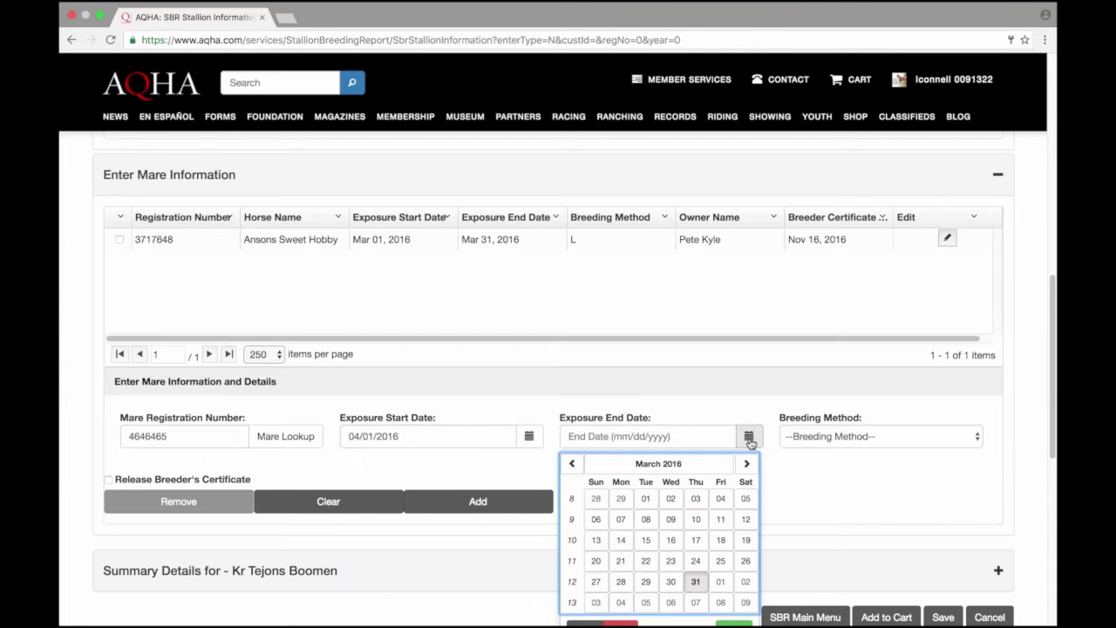
click(747, 464)
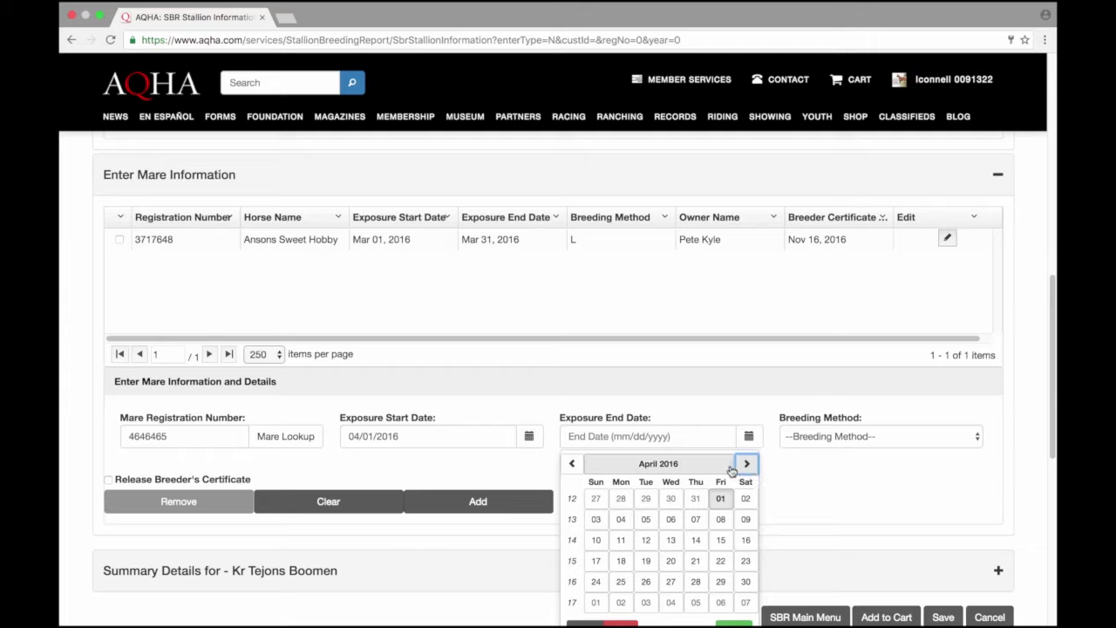
click(728, 464)
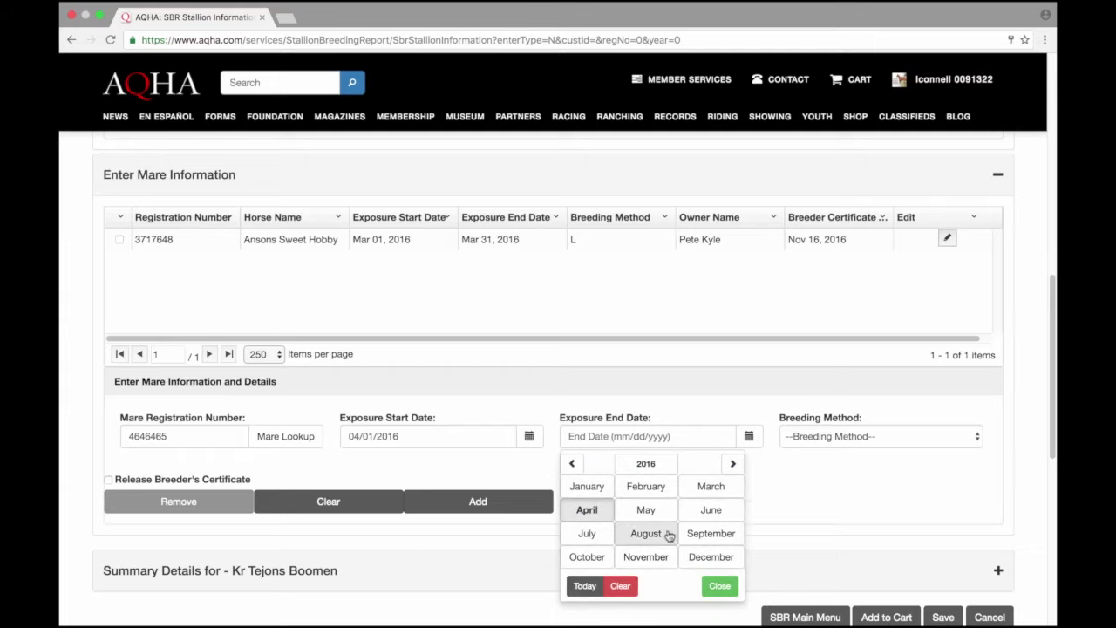
click(647, 556)
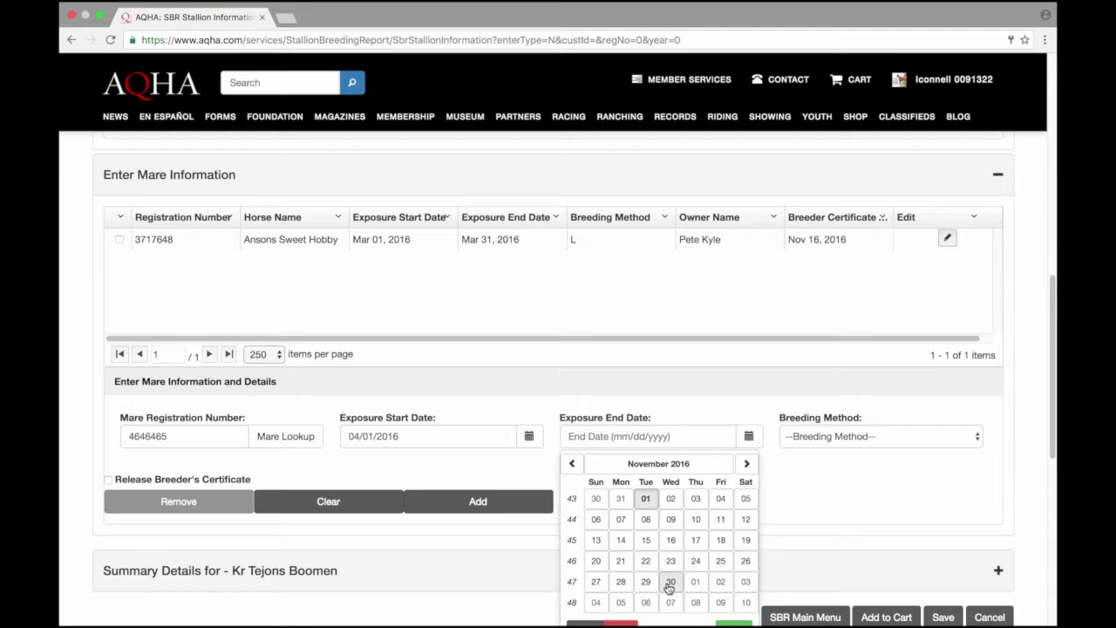
click(668, 586)
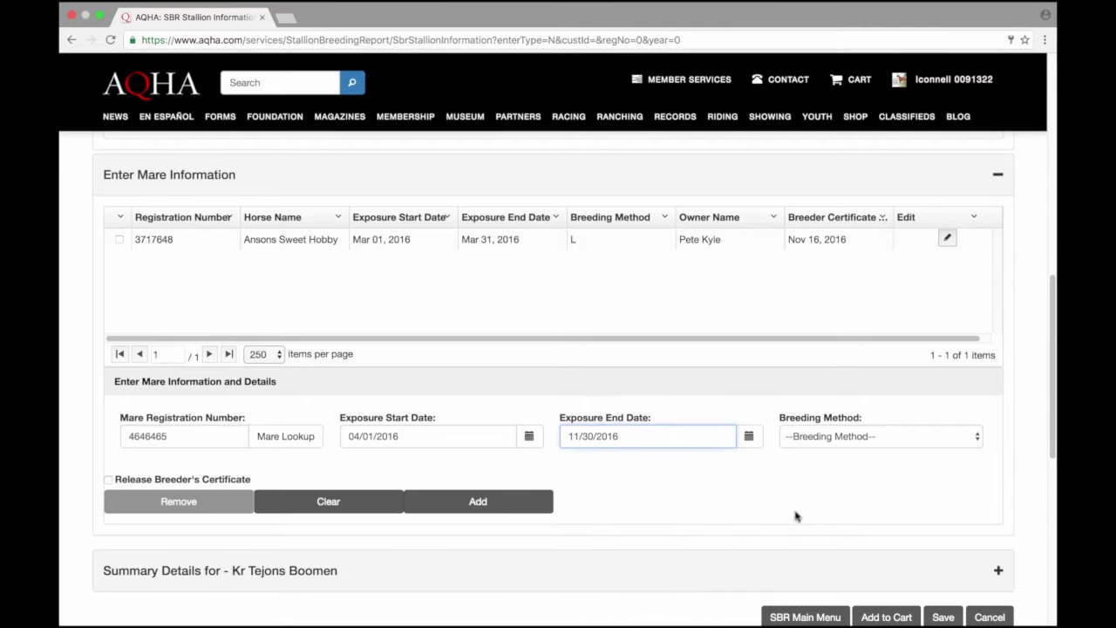
Step: Choose Pasture Bred as the breeding method and add Kr Legacy to the mares
click(891, 439)
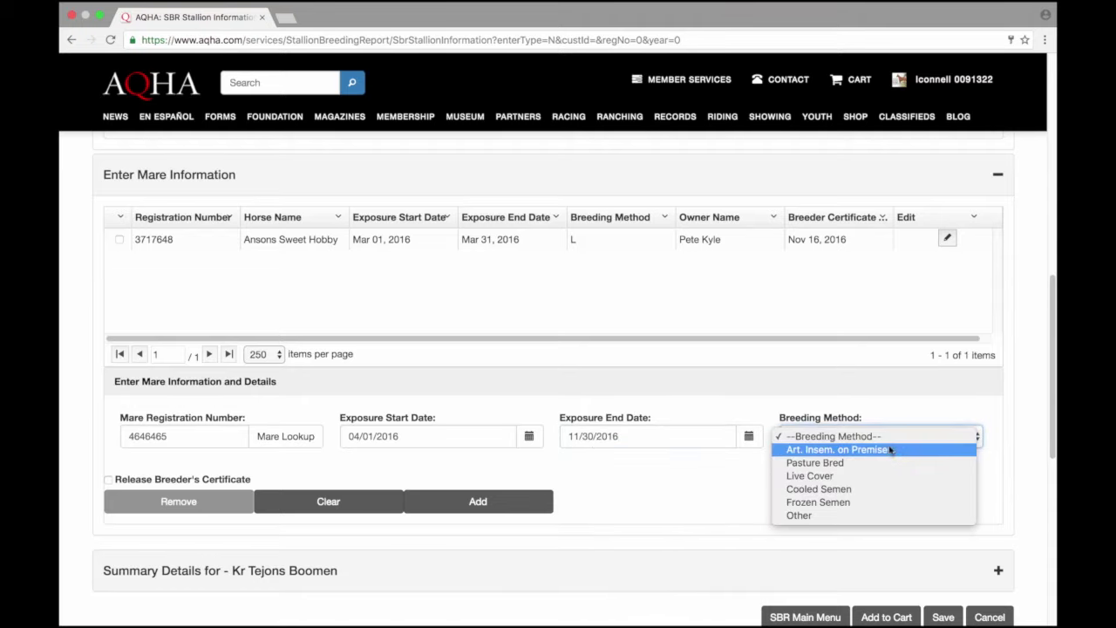
click(879, 463)
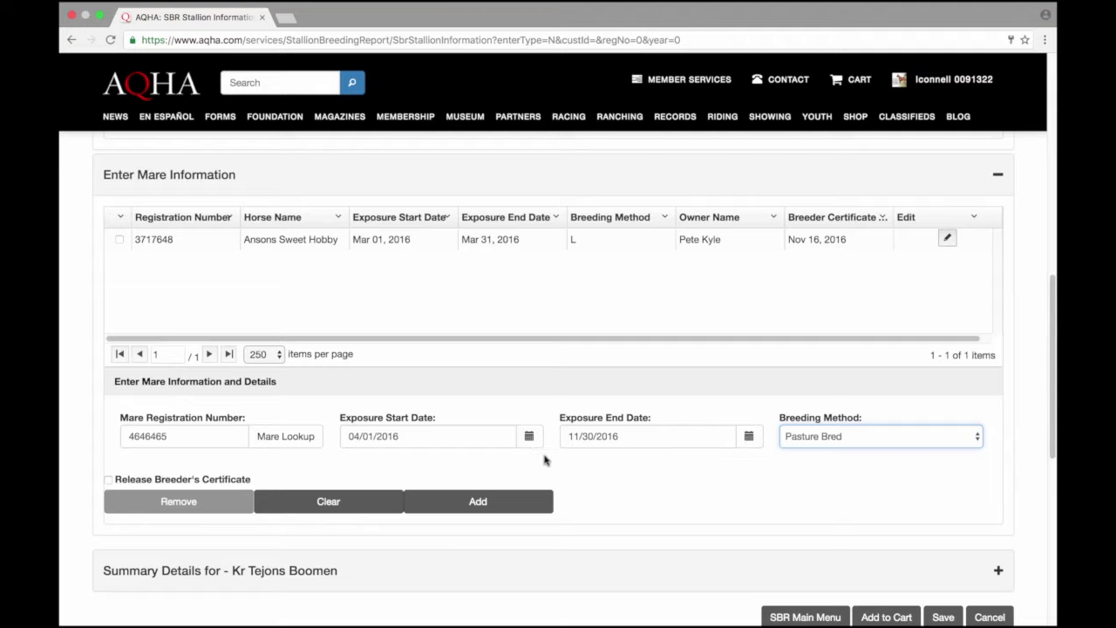
click(498, 505)
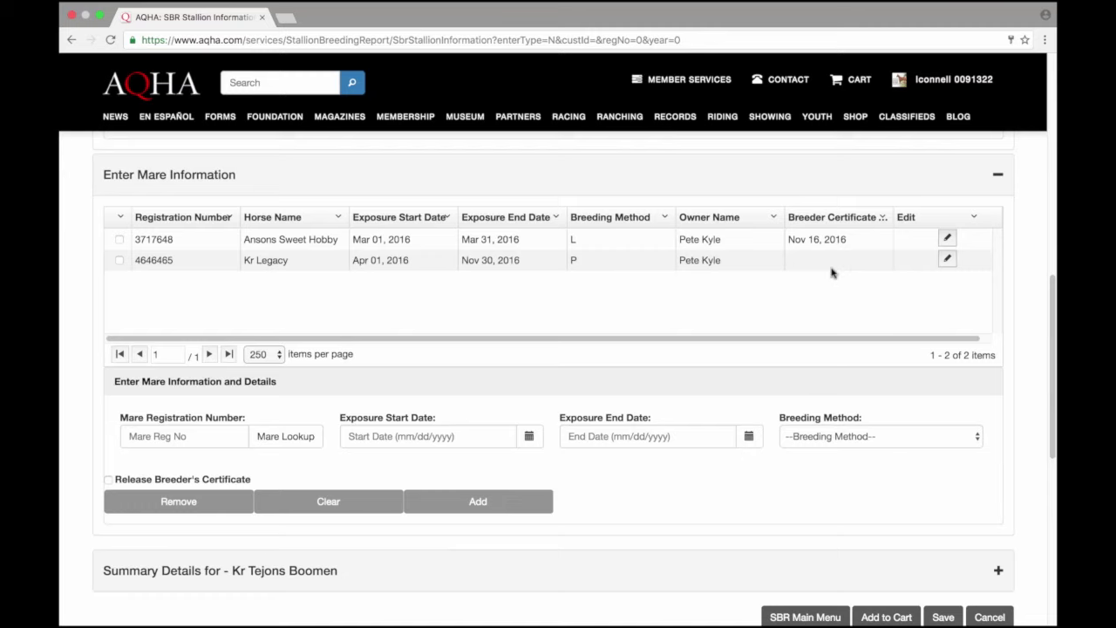
Step: Review the Kr Legacy row without changes, then save the stallion breeding report
click(947, 261)
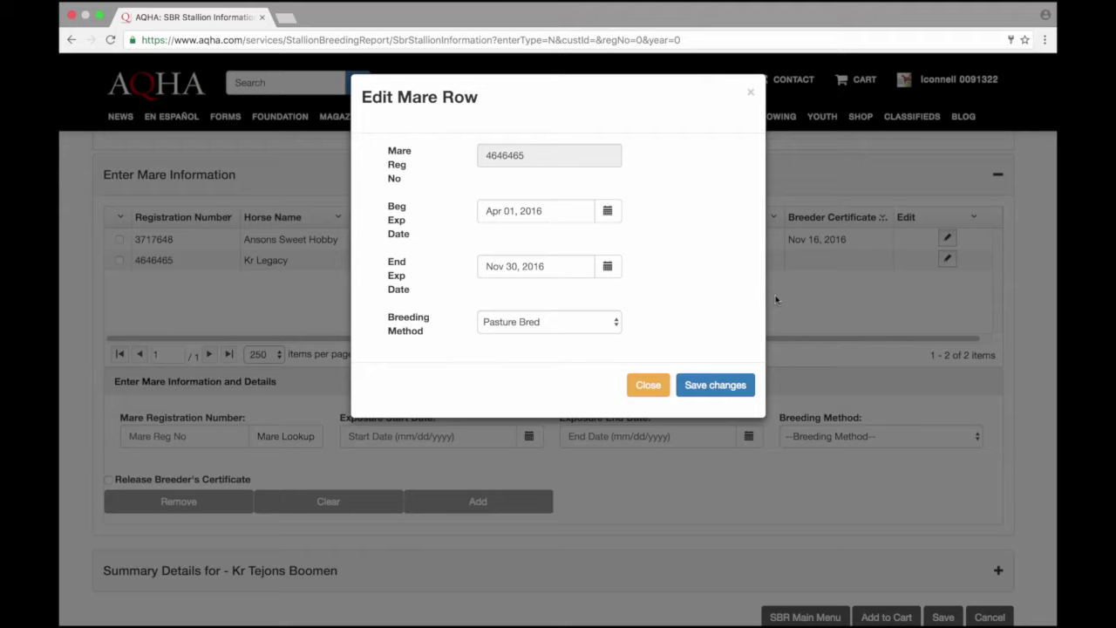
click(650, 384)
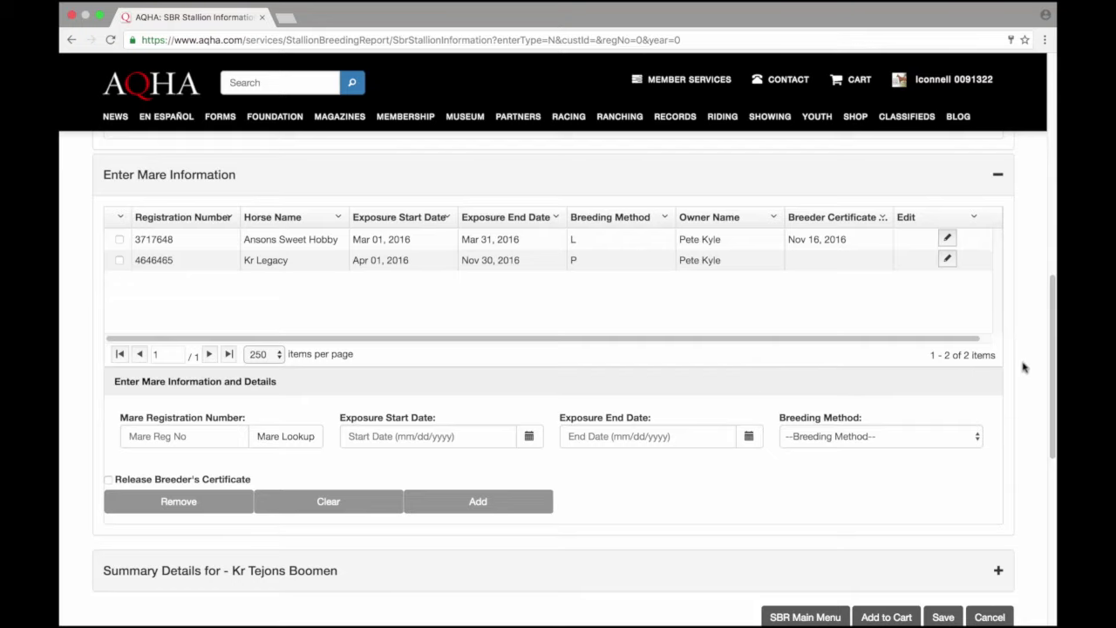
scroll(1053, 368, down, 2)
drag(1054, 368, 1054, 371)
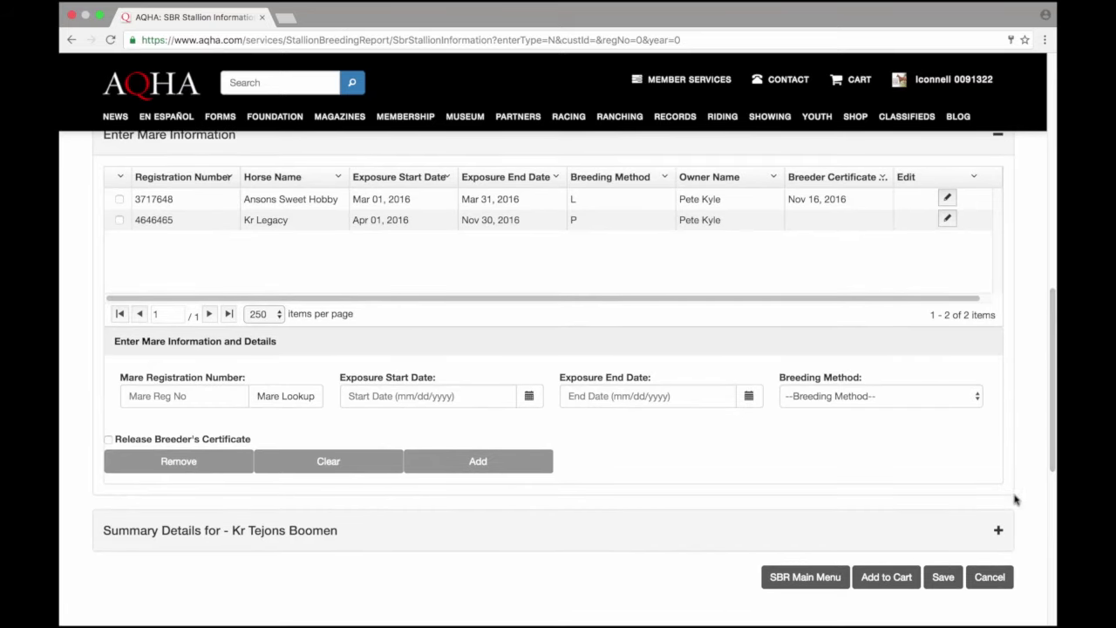
click(938, 584)
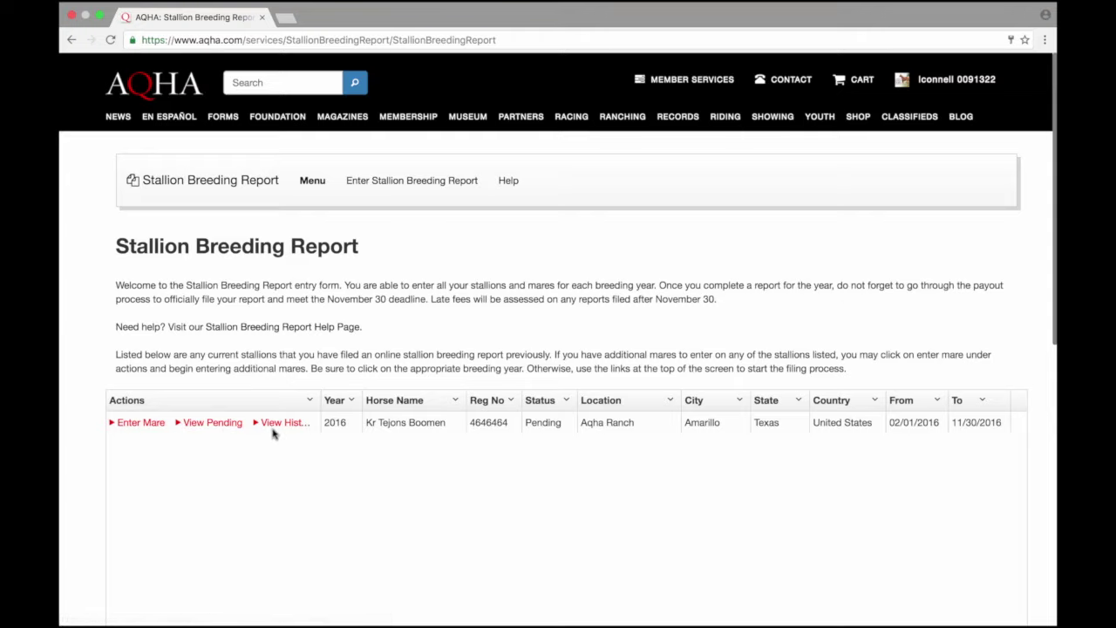
Step: Widen the Actions column in the report list to show the full links
drag(321, 400, 345, 402)
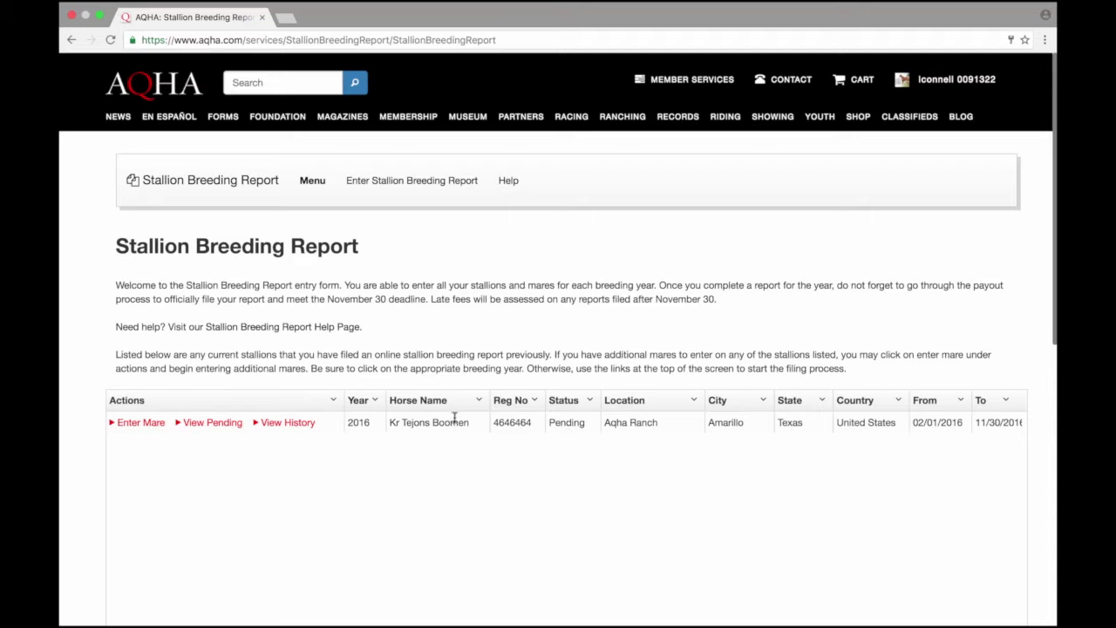
Step: View the 2016 report's pending charges and add them to the cart
click(225, 425)
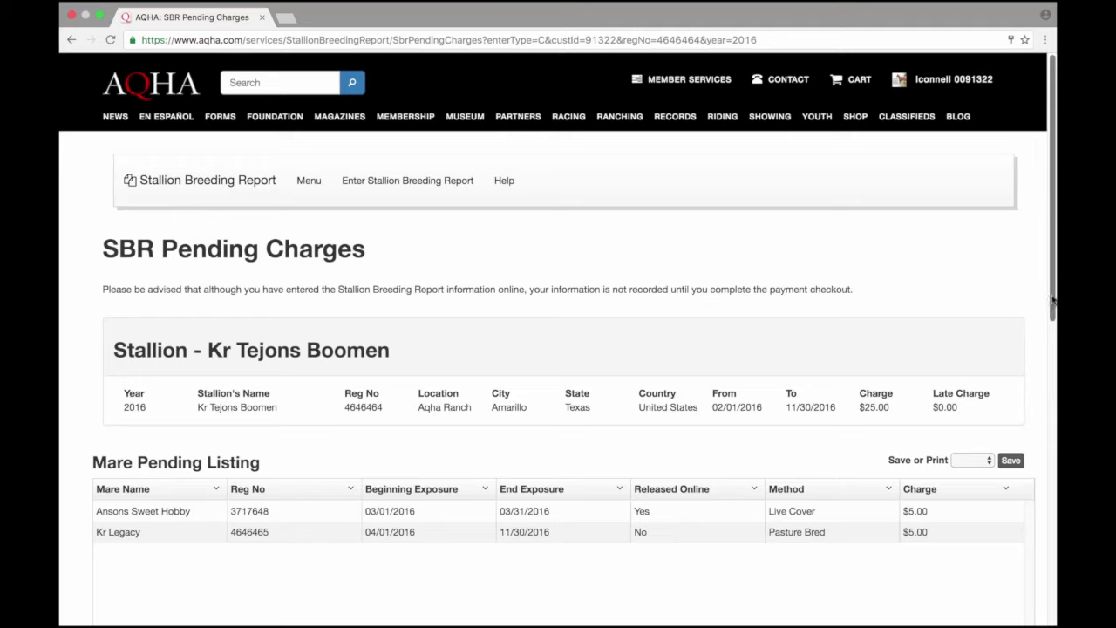
drag(1052, 299, 1049, 312)
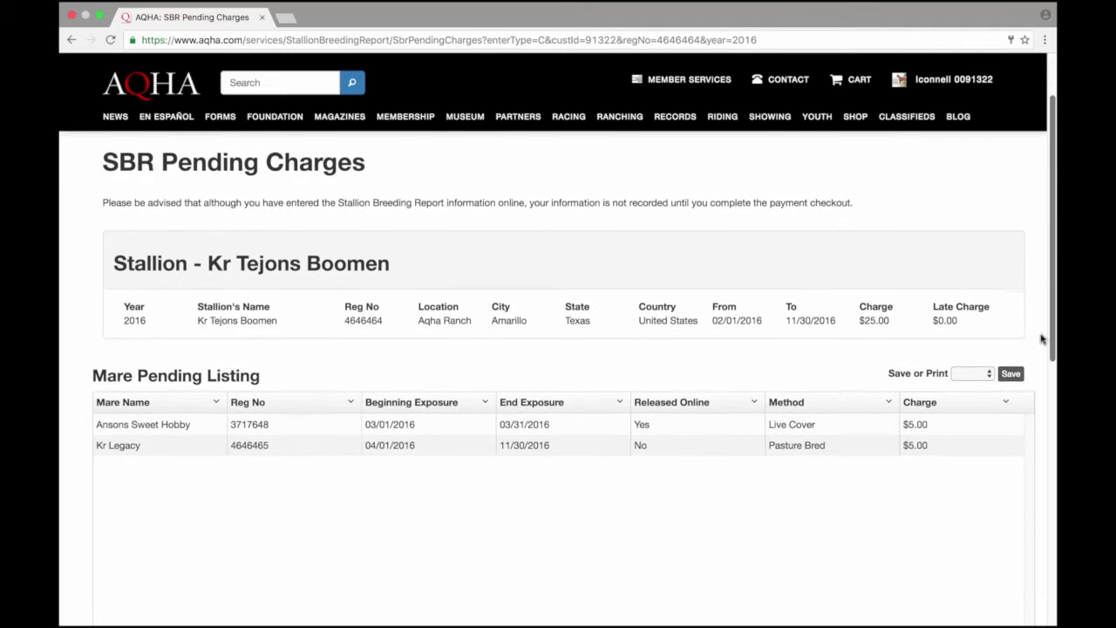
scroll(1042, 338, down, 5)
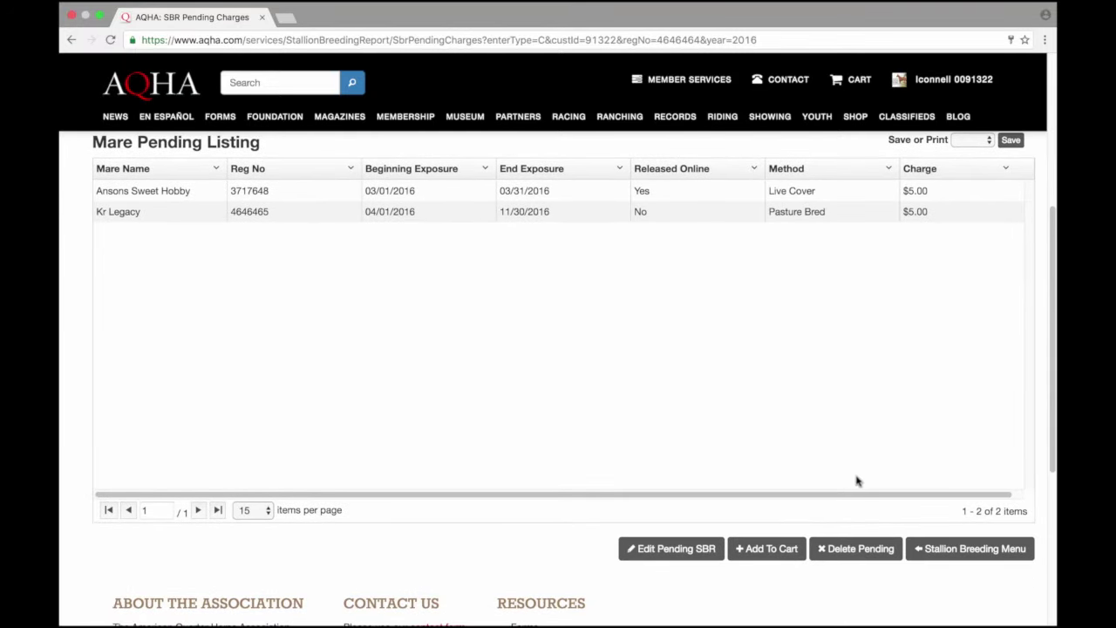
click(783, 550)
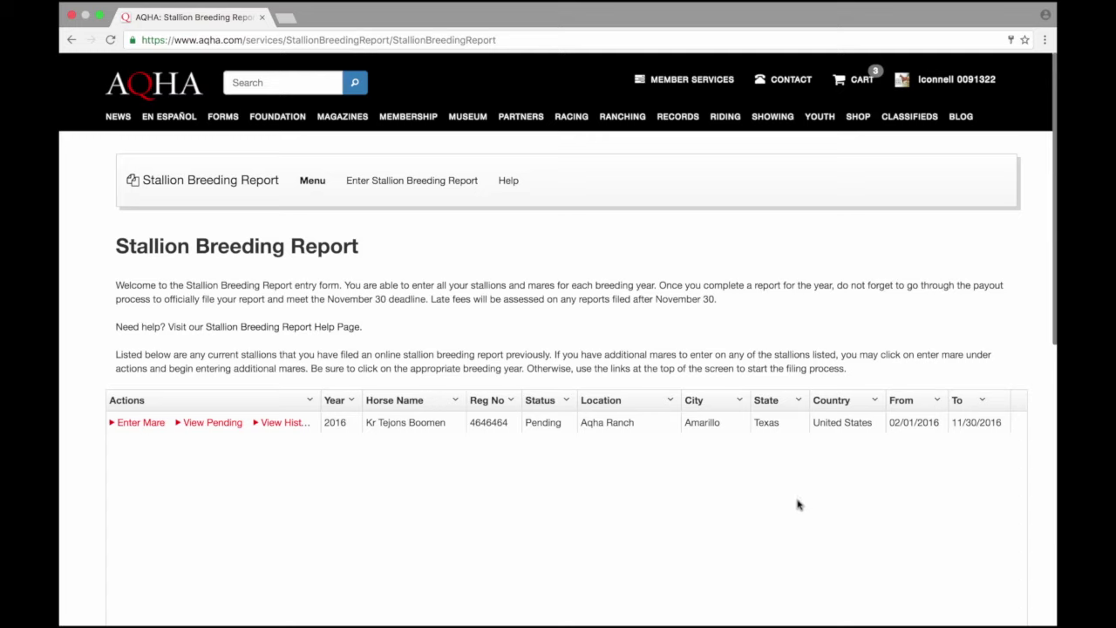
Step: Open the full shopping cart and check out the three breeding report items ($35.00)
click(861, 93)
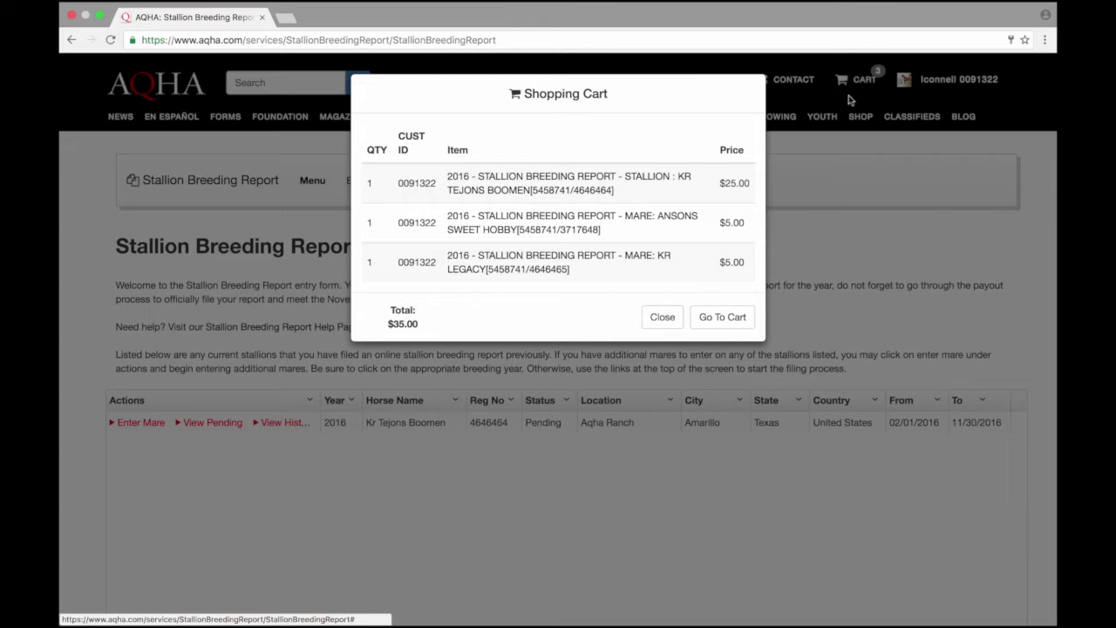
click(729, 317)
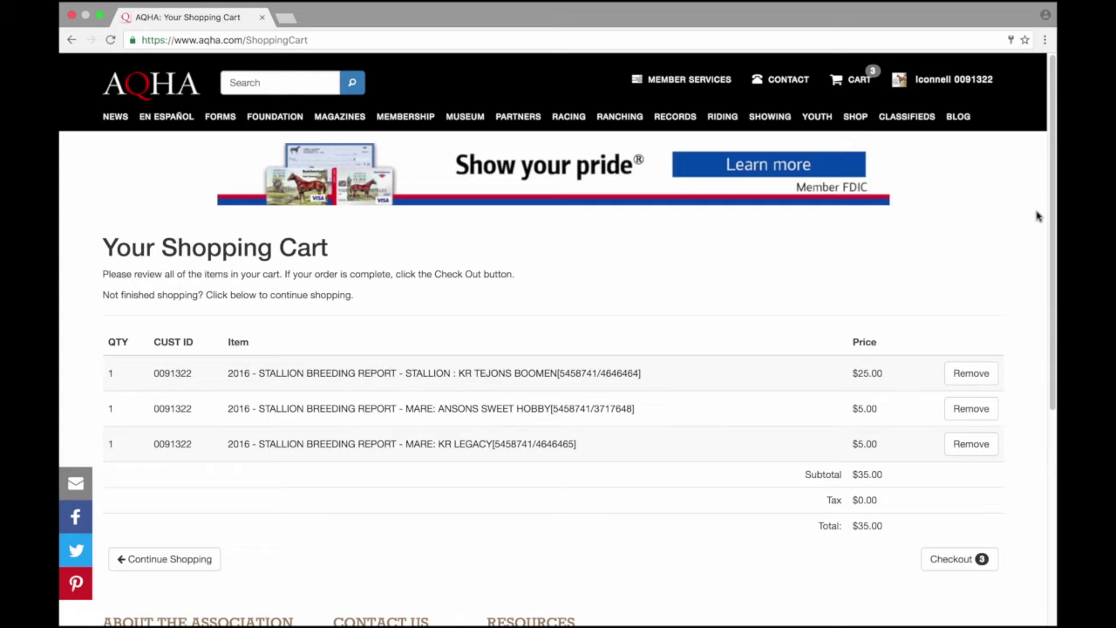
scroll(1053, 215, down, 1)
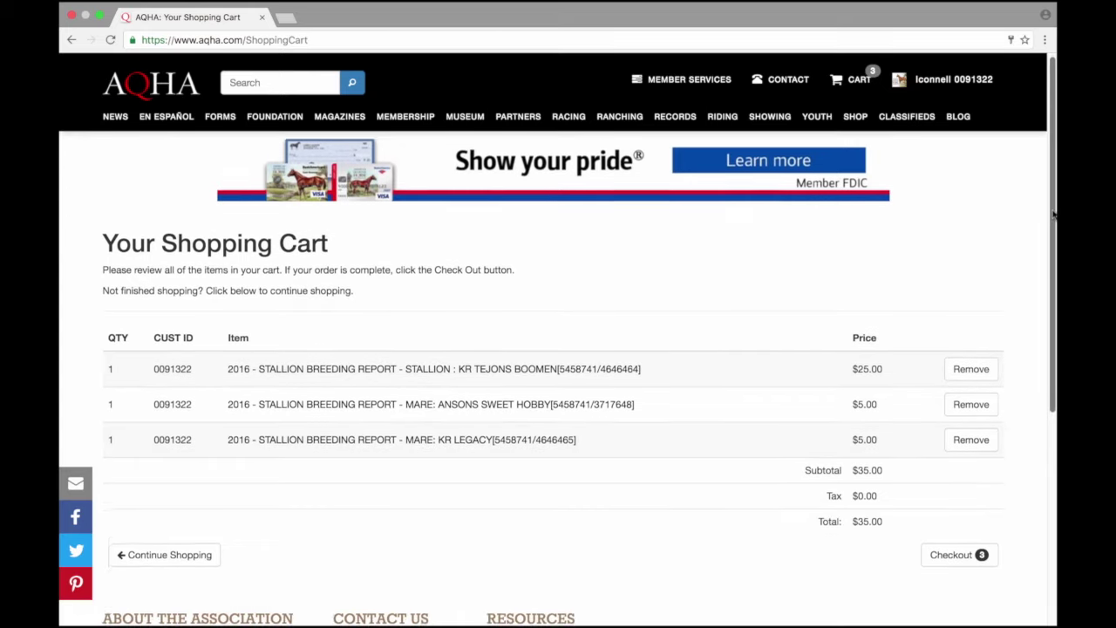
scroll(1054, 215, down, 3)
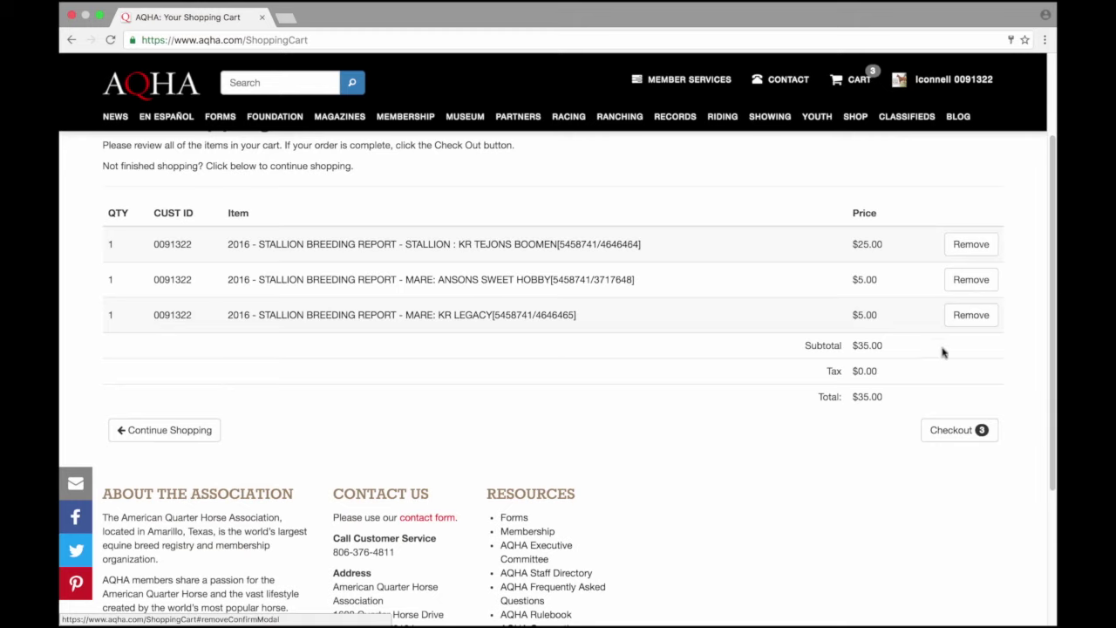
click(959, 429)
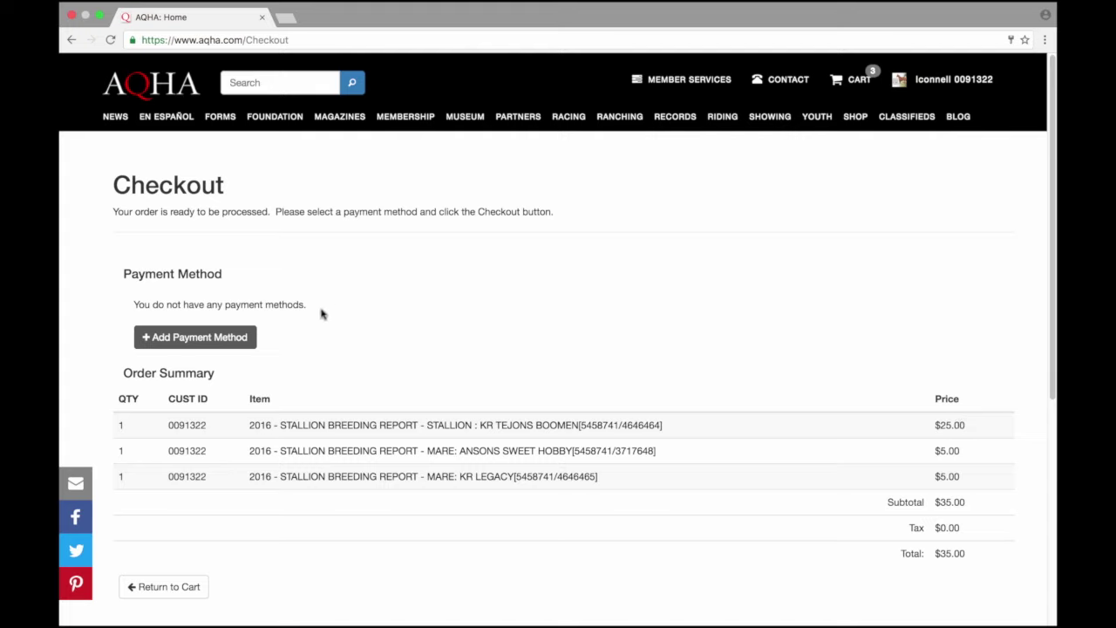
Step: From the Checkout page, begin adding a new payment method
click(223, 339)
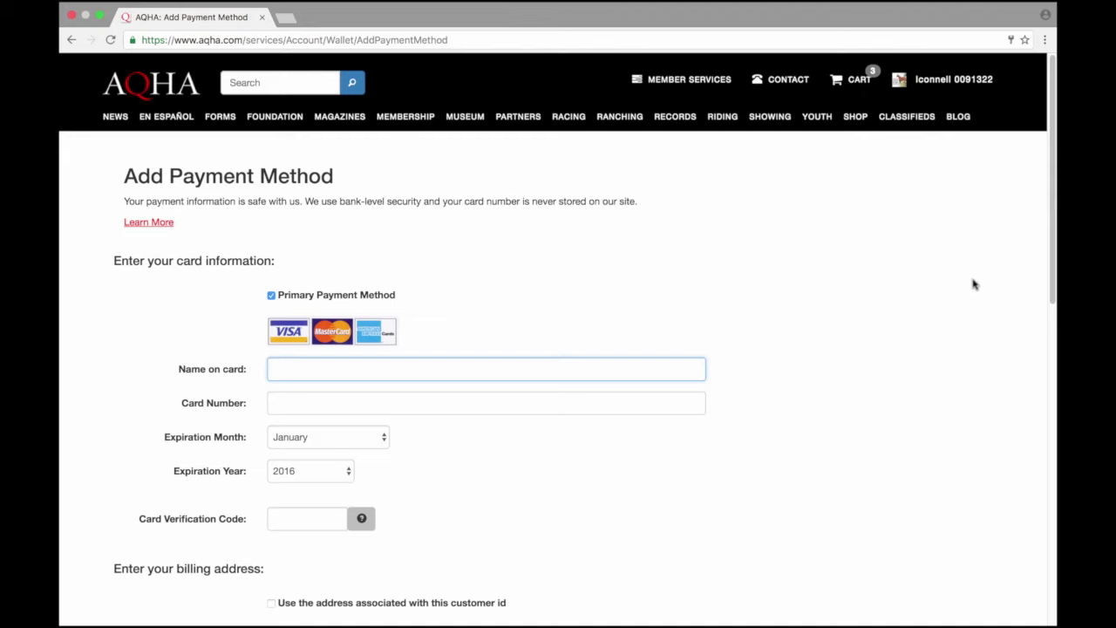
Step: Scroll down the Add Payment Method form through the card and billing fields
drag(1046, 269, 1042, 324)
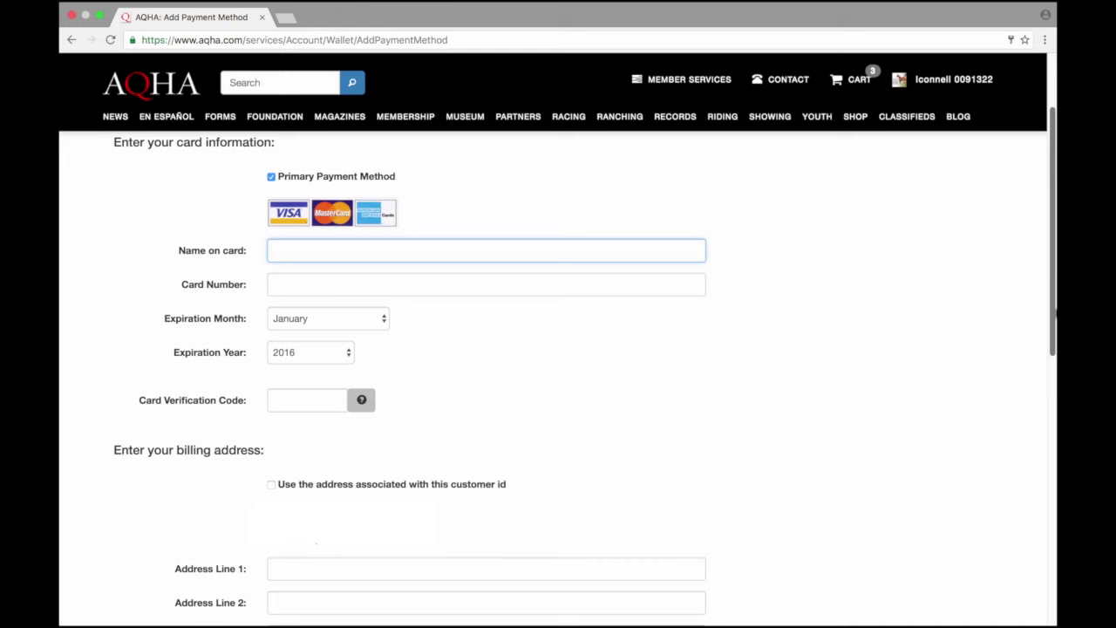
drag(1053, 311, 1041, 499)
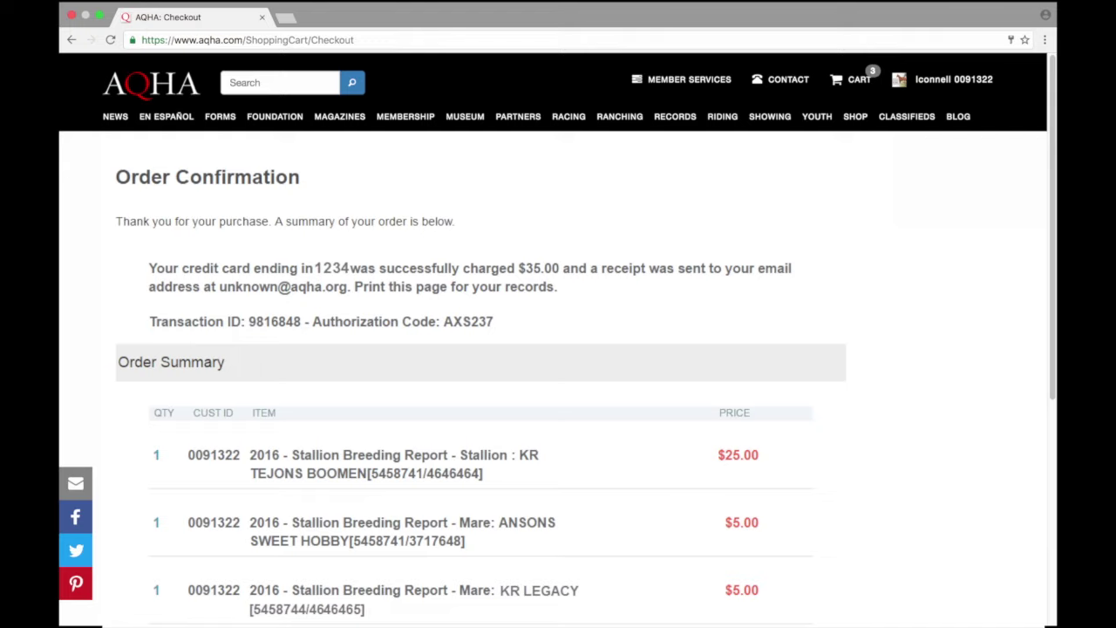
Step: Go to the Contact AQHA page from the top header
click(789, 91)
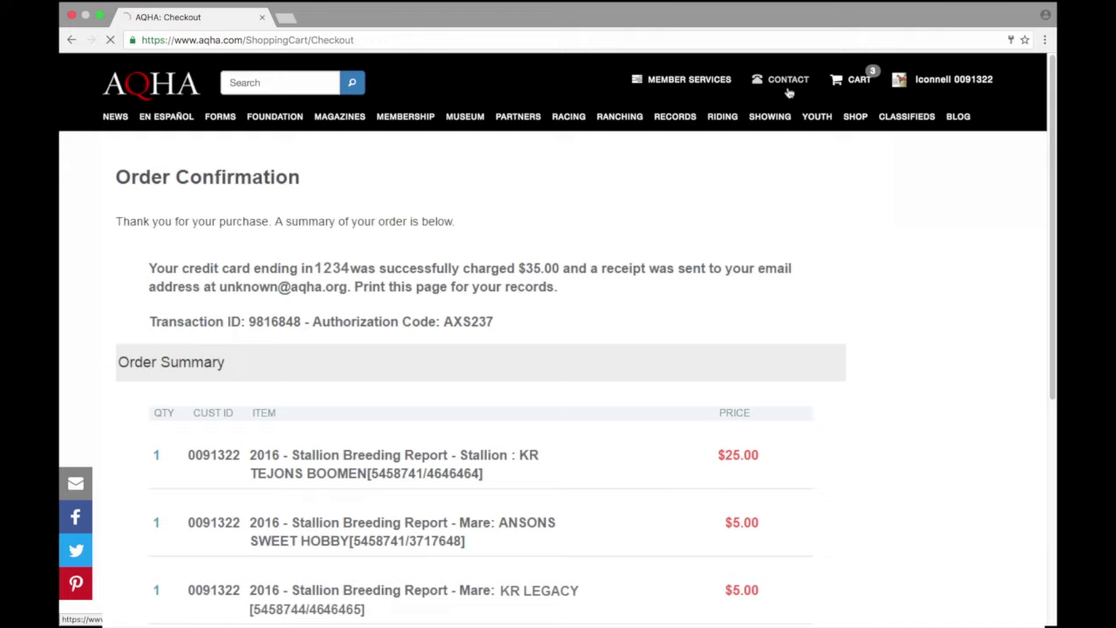